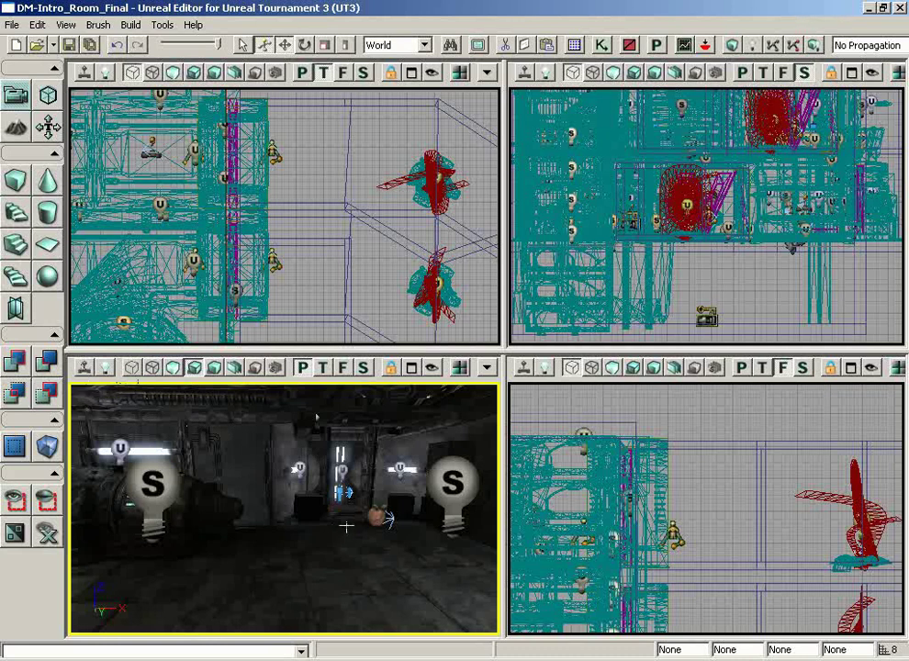
Fly the perspective camera into the corridor and tilt it down onto the glowing green floor.
drag(346, 526, 333, 507)
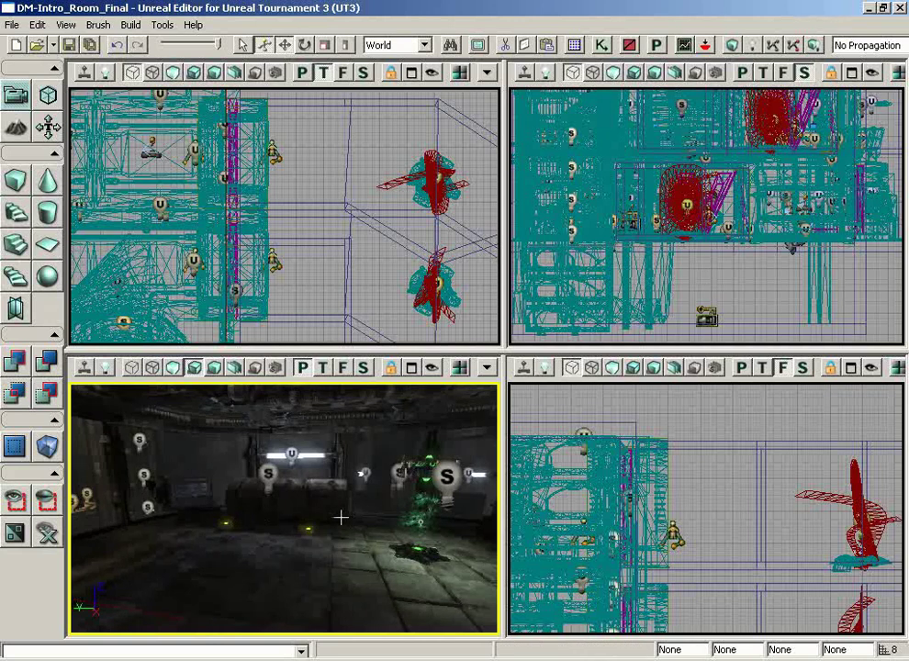
drag(168, 450, 168, 413)
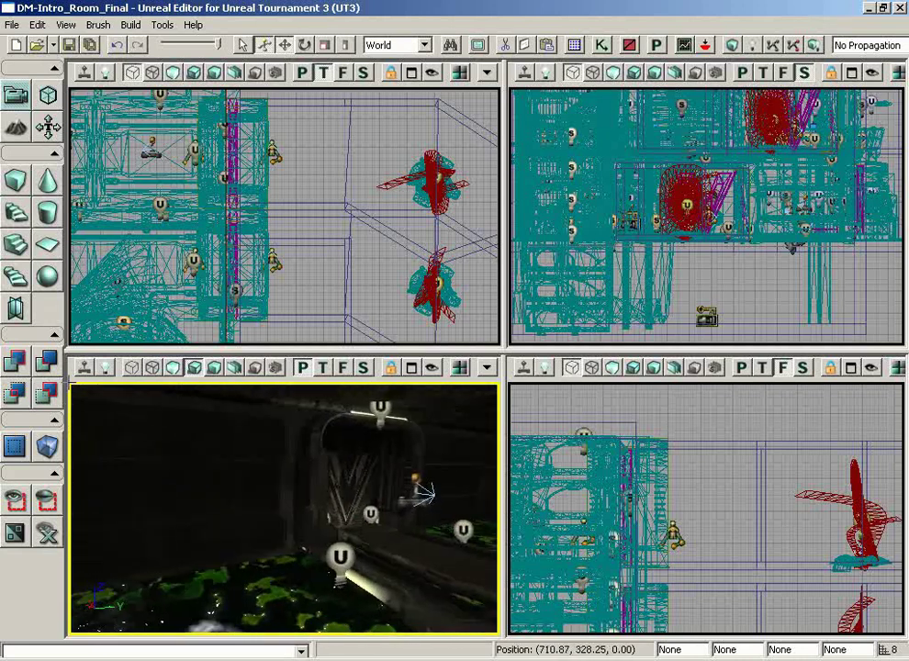
right_drag(216, 542, 213, 602)
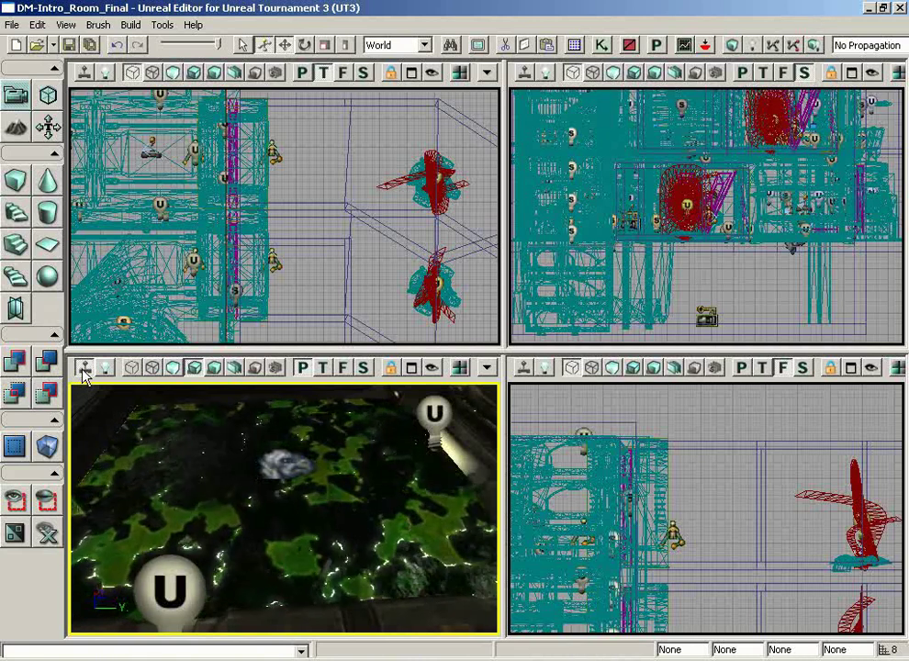
Maximize the perspective view and fly past the lights toward the green pickup.
click(412, 369)
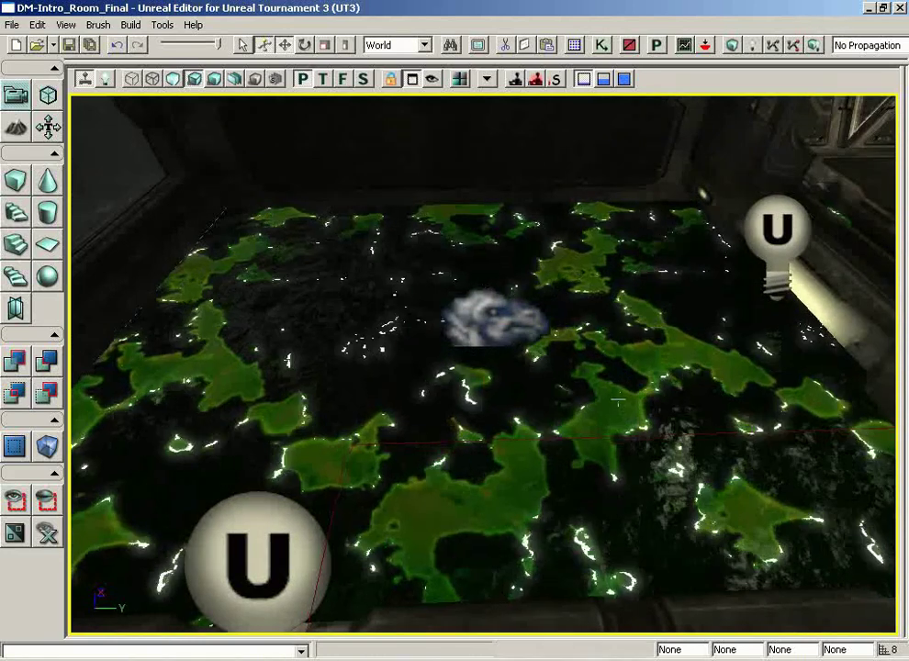
mouse_move(598, 429)
right_down()
mouse_move(161, 347)
mouse_move(599, 371)
mouse_move(553, 190)
mouse_move(535, 415)
right_up()
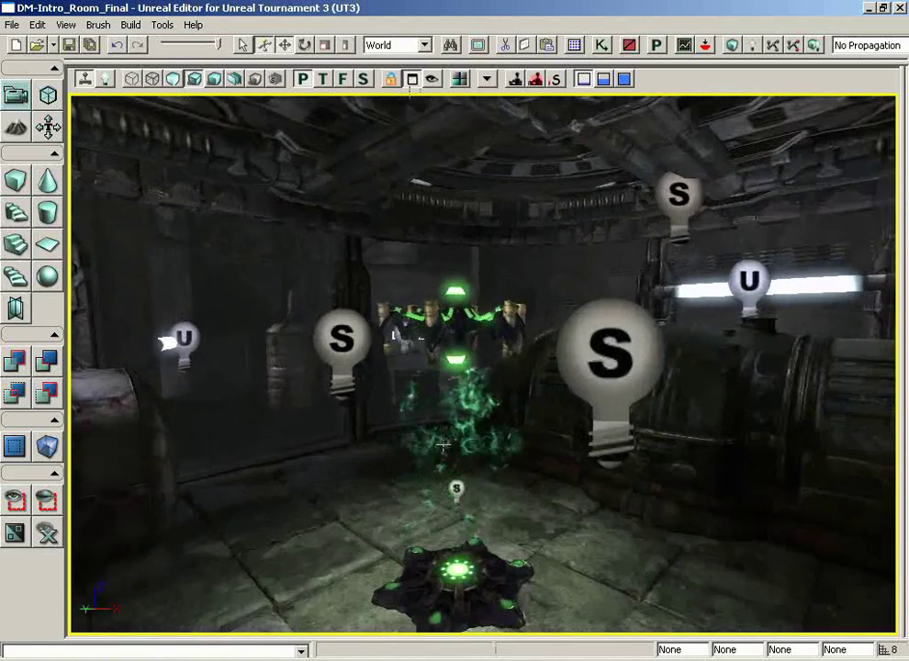
right_drag(510, 492, 485, 405)
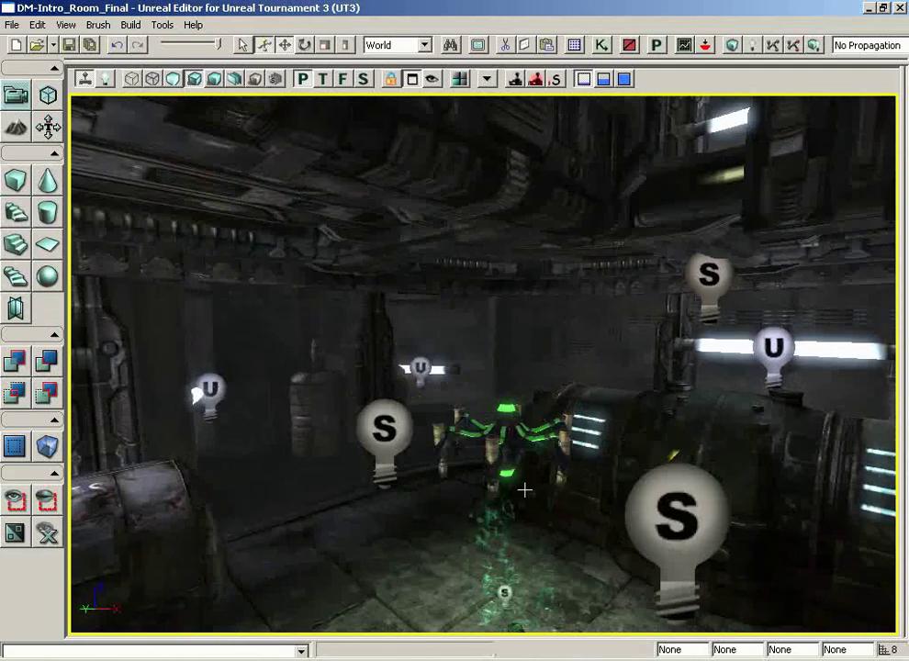
mouse_move(485, 405)
mouse_down()
mouse_move(479, 351)
mouse_move(401, 273)
mouse_move(378, 92)
mouse_up()
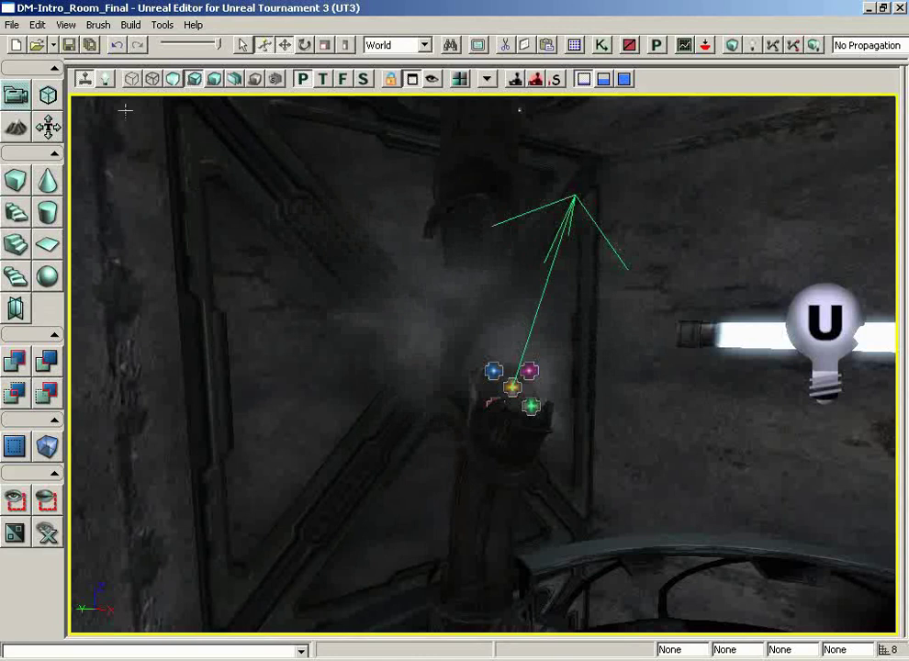
Enable Real Time so the smoke animates, and circle the camera around the ceiling emitter.
click(85, 80)
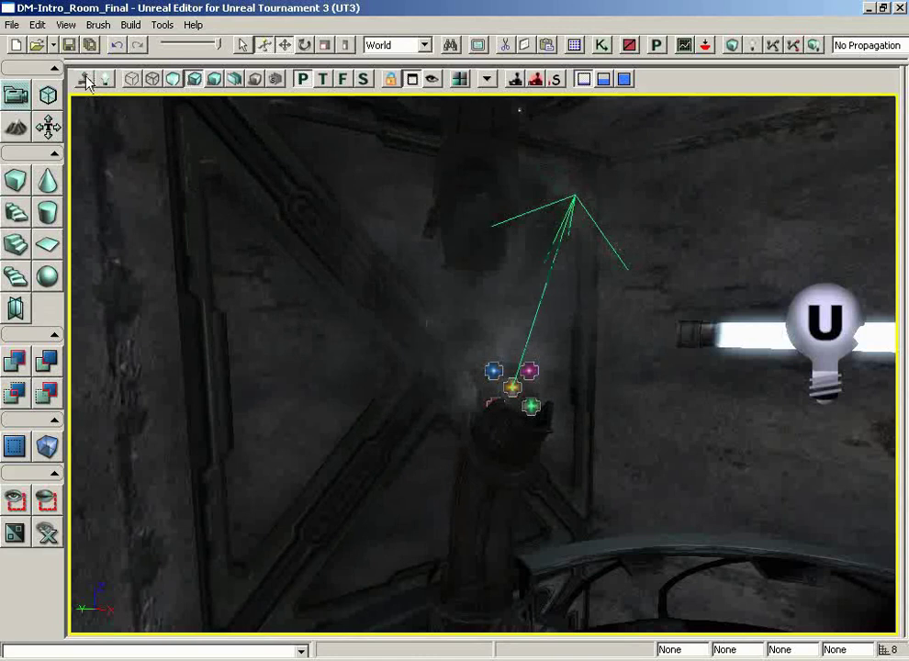
drag(286, 339, 126, 317)
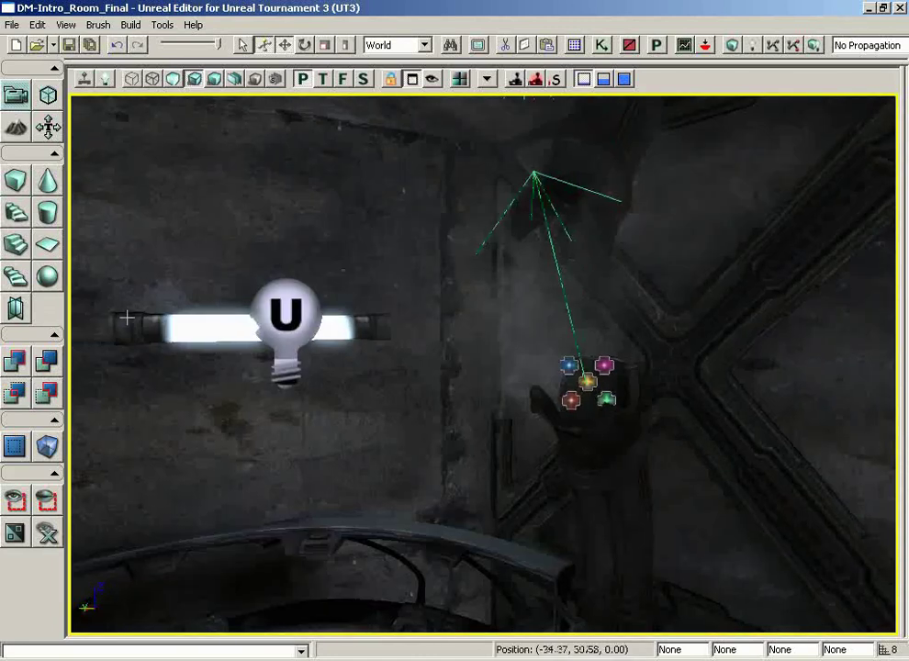
mouse_move(127, 317)
right_down()
mouse_move(144, 288)
mouse_move(108, 248)
right_up()
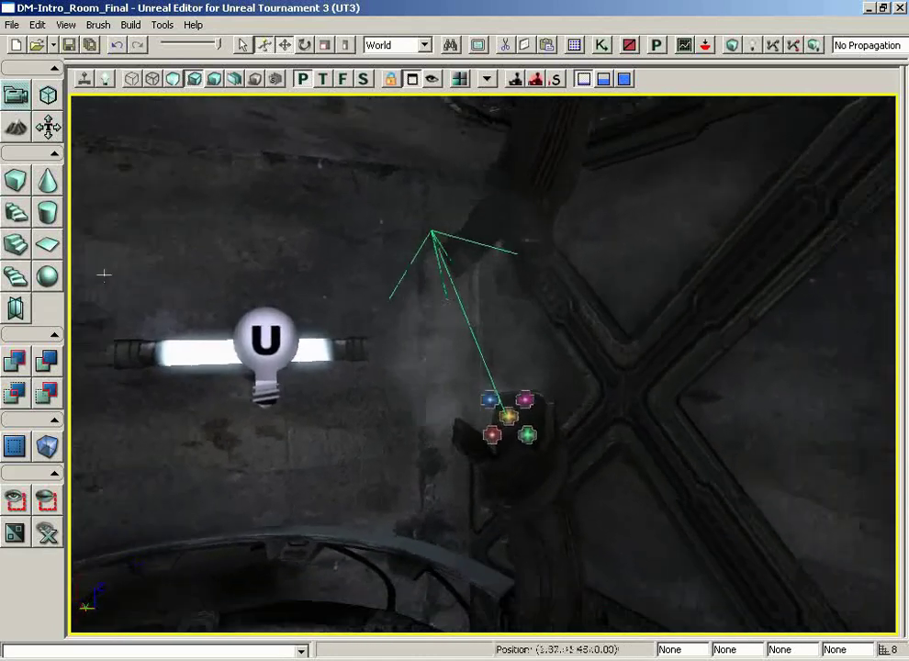
mouse_move(108, 248)
right_down()
mouse_move(93, 274)
mouse_move(88, 255)
mouse_move(73, 267)
mouse_move(452, 456)
mouse_move(371, 451)
mouse_move(406, 483)
right_up()
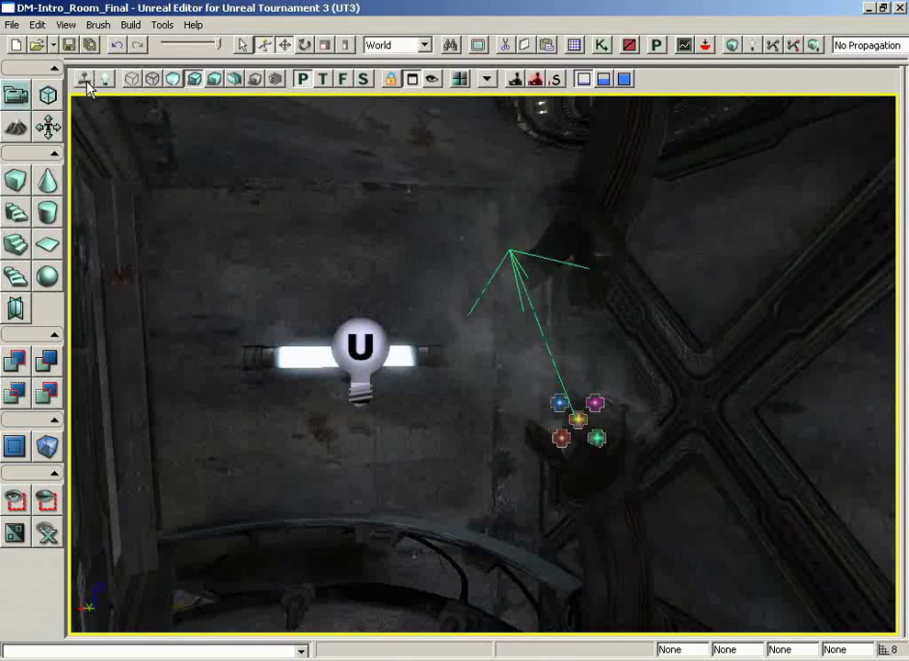
Restore the four-view layout, pan the Top view, and select a teleporter.
click(413, 80)
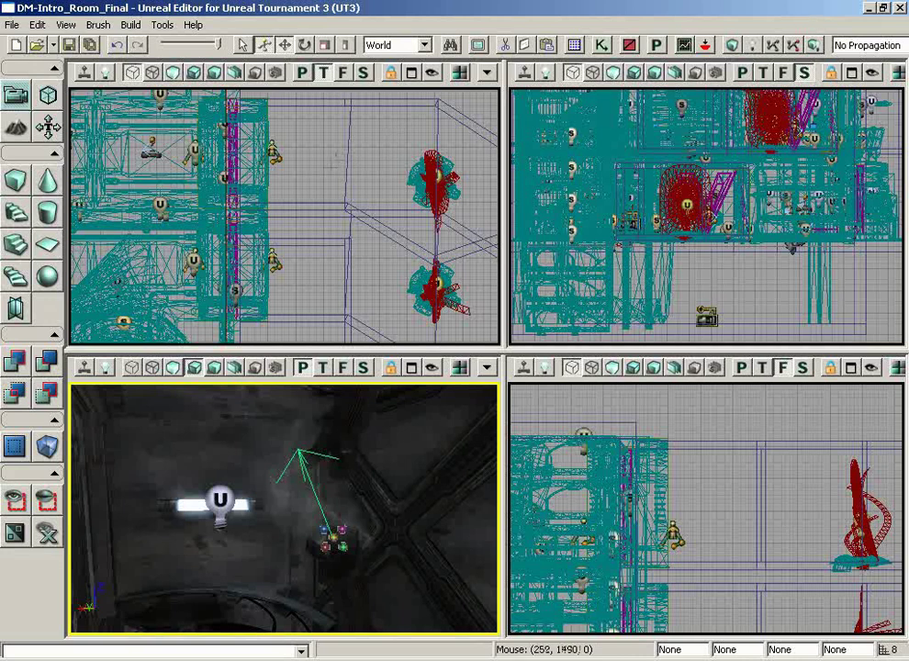
drag(368, 211, 225, 212)
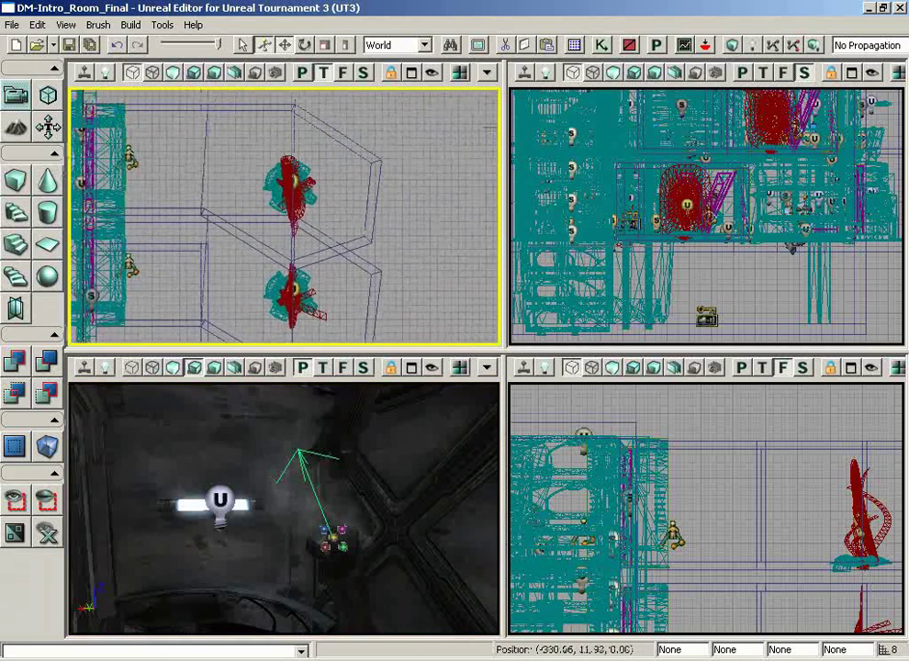
scroll(284, 215, up, 2)
scroll(284, 215, up, 2)
scroll(285, 216, up, 1)
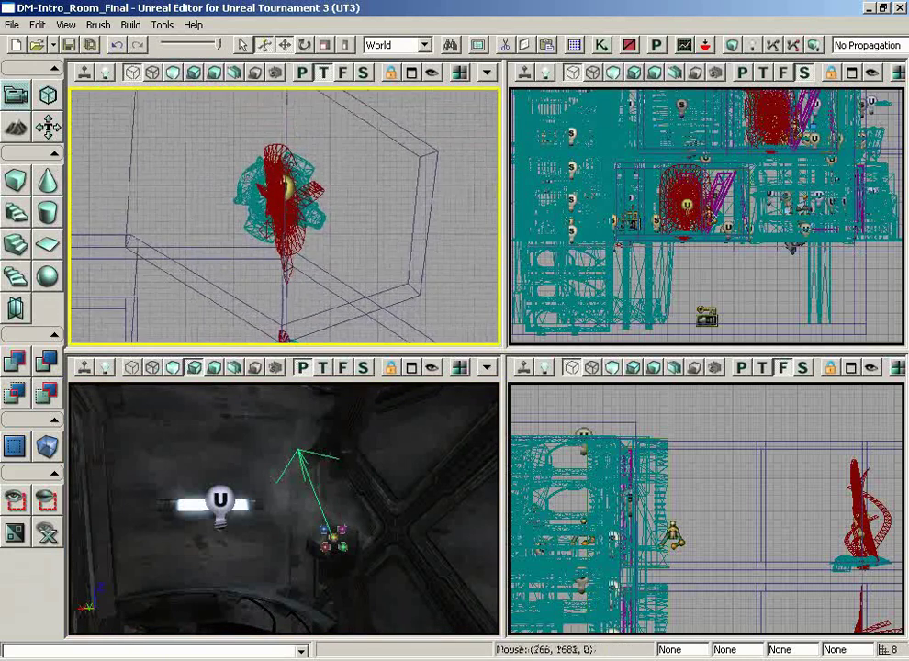
click(245, 176)
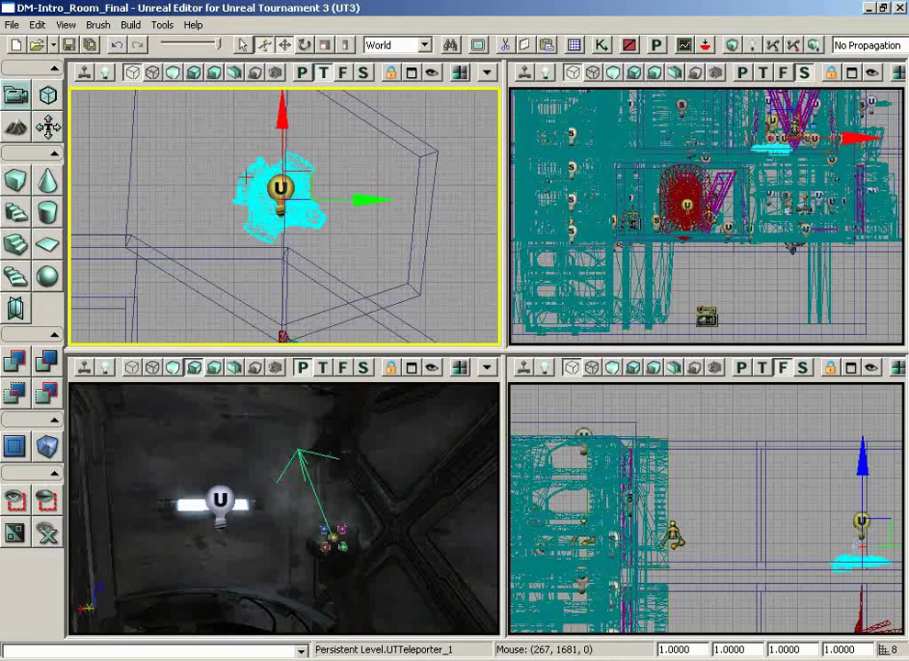
drag(741, 444, 904, 444)
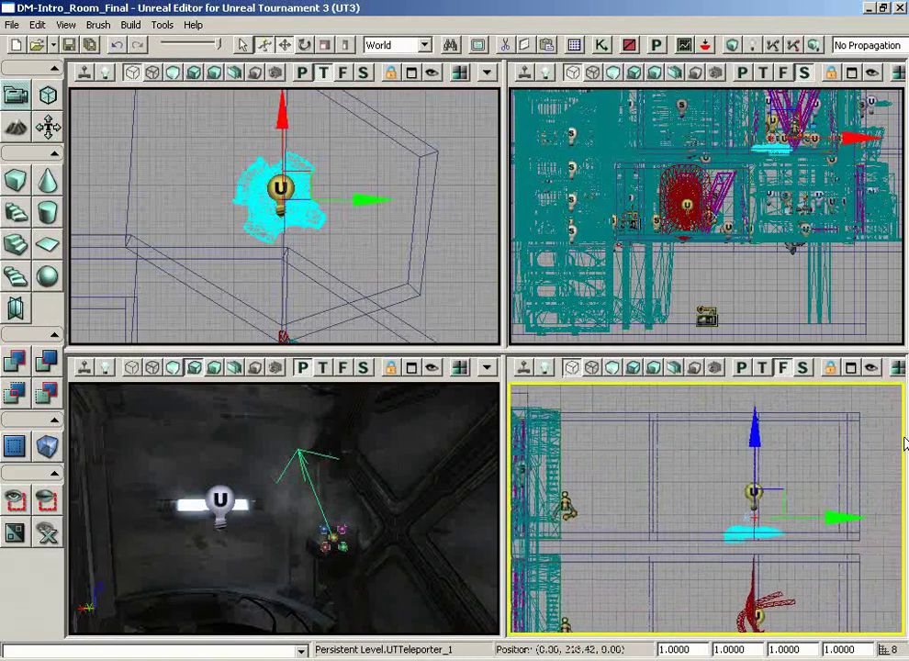
scroll(744, 446, up, 1)
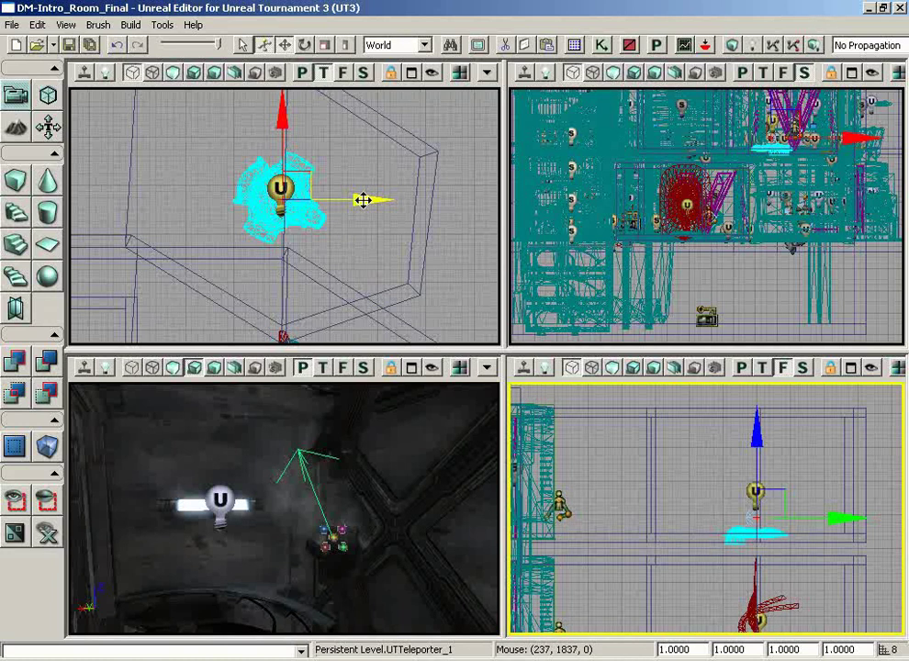
Slide the teleporter back and forth along X, with Real Time on in the Front view.
drag(363, 200, 244, 199)
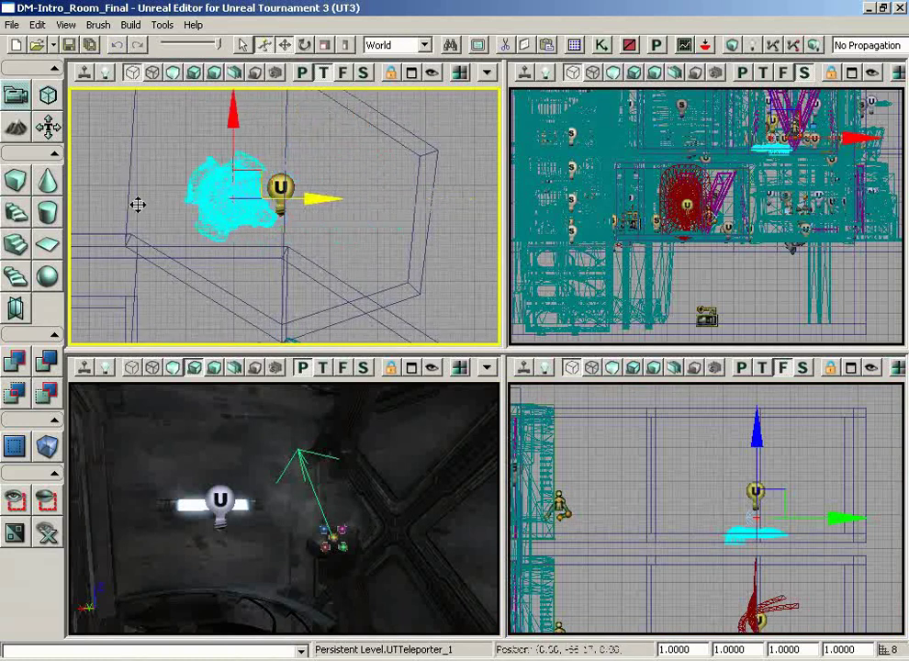
mouse_move(244, 199)
mouse_down()
mouse_move(105, 228)
mouse_move(345, 223)
mouse_up()
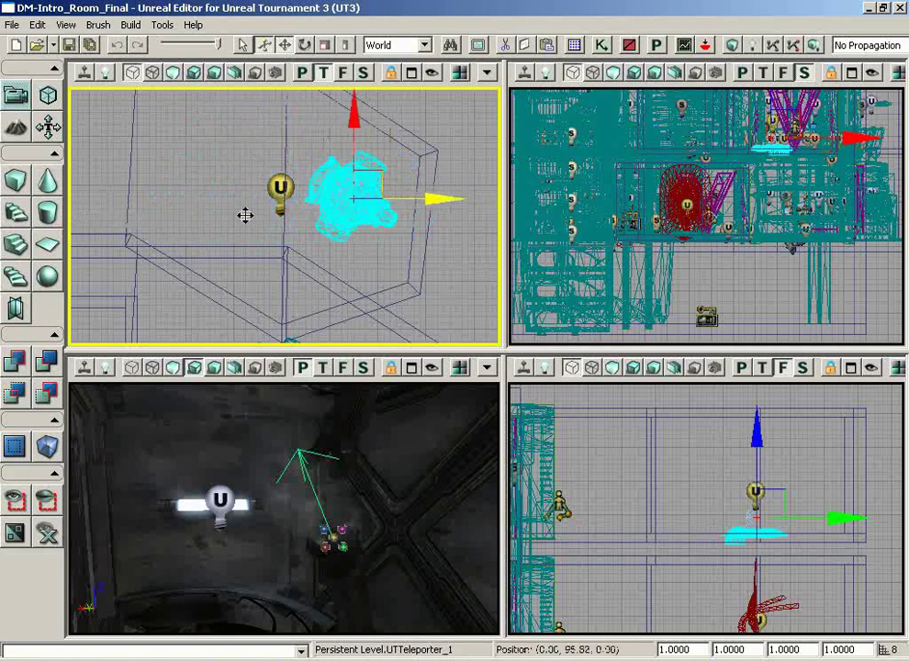
drag(344, 223, 67, 203)
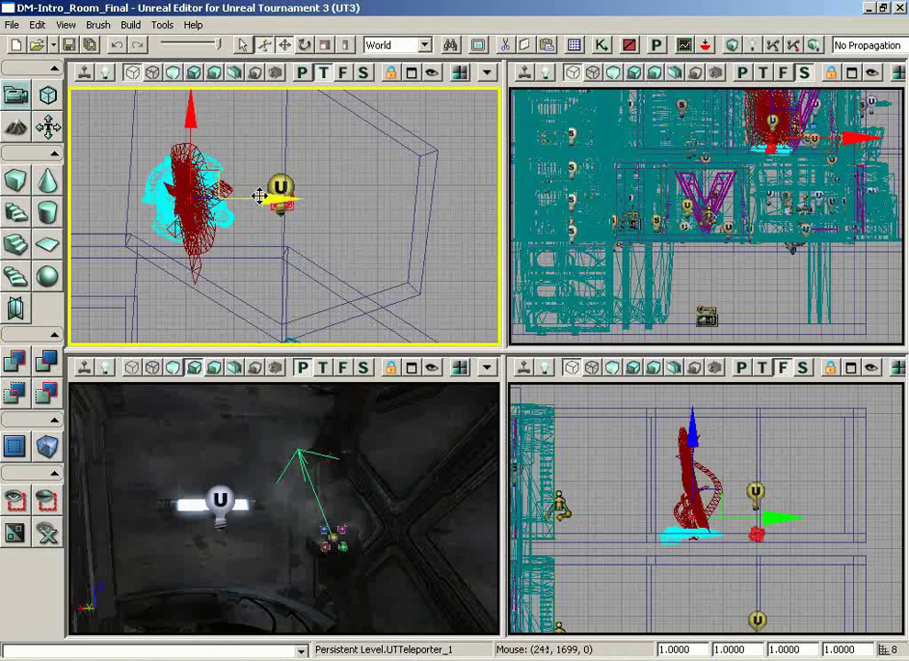
drag(264, 197, 432, 196)
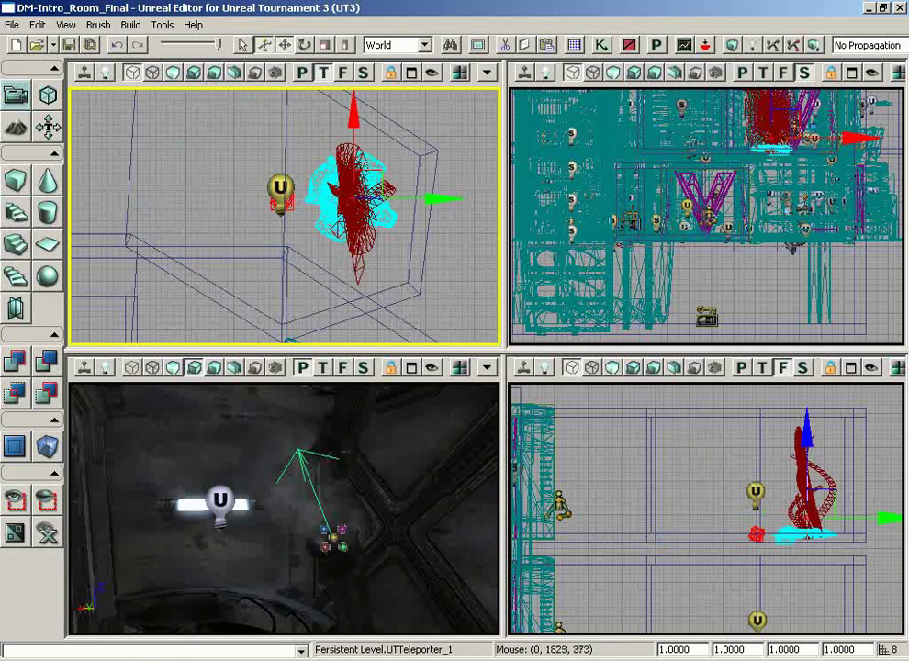
click(522, 368)
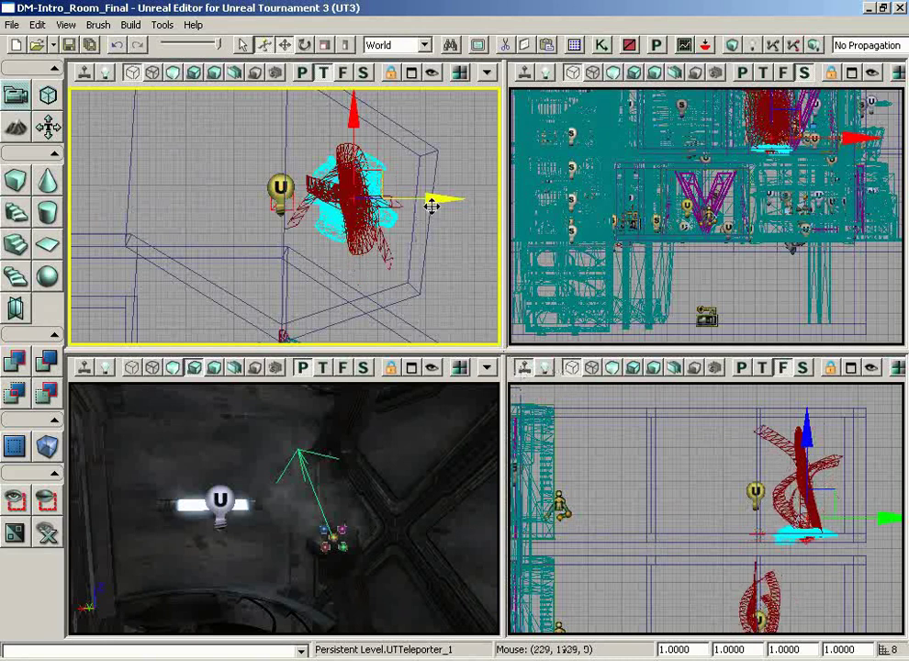
mouse_move(431, 199)
mouse_down()
mouse_move(304, 197)
mouse_move(344, 194)
mouse_move(191, 159)
mouse_move(219, 160)
mouse_up()
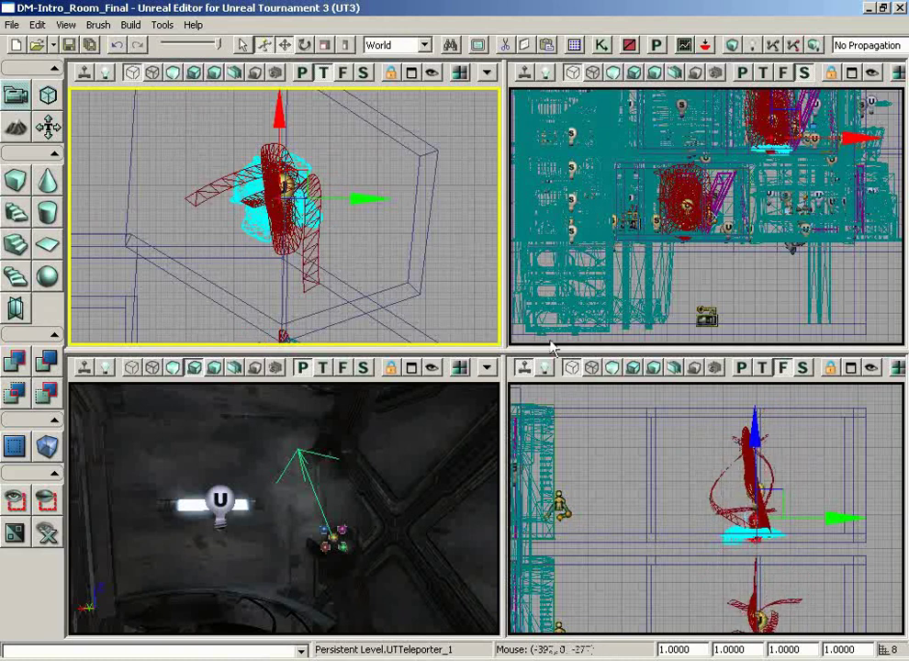
Maximize the perspective view, level the camera, and turn it up toward the LRC sign.
click(412, 371)
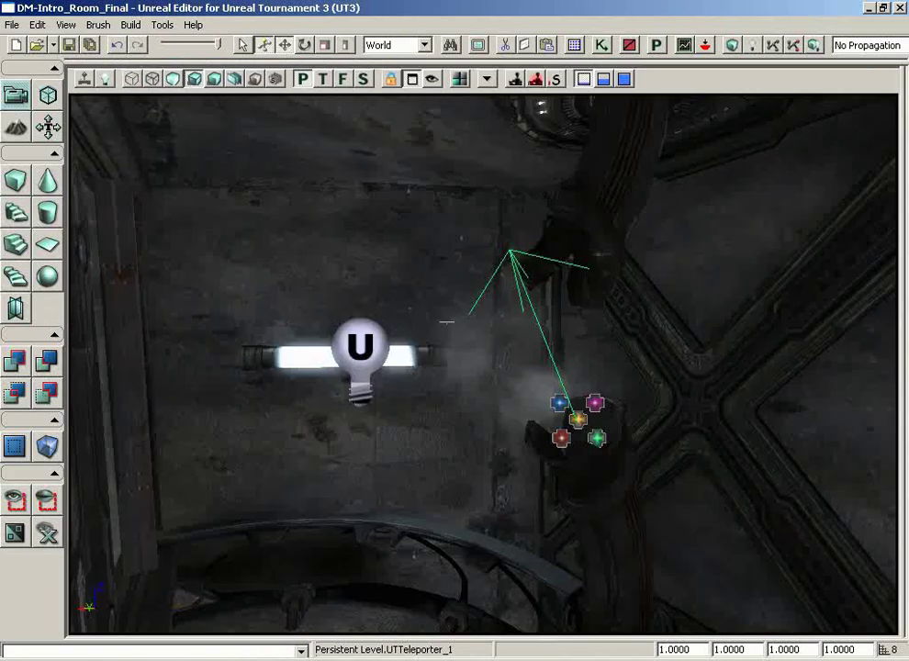
mouse_move(412, 372)
right_down()
mouse_move(468, 292)
mouse_move(212, 278)
right_up()
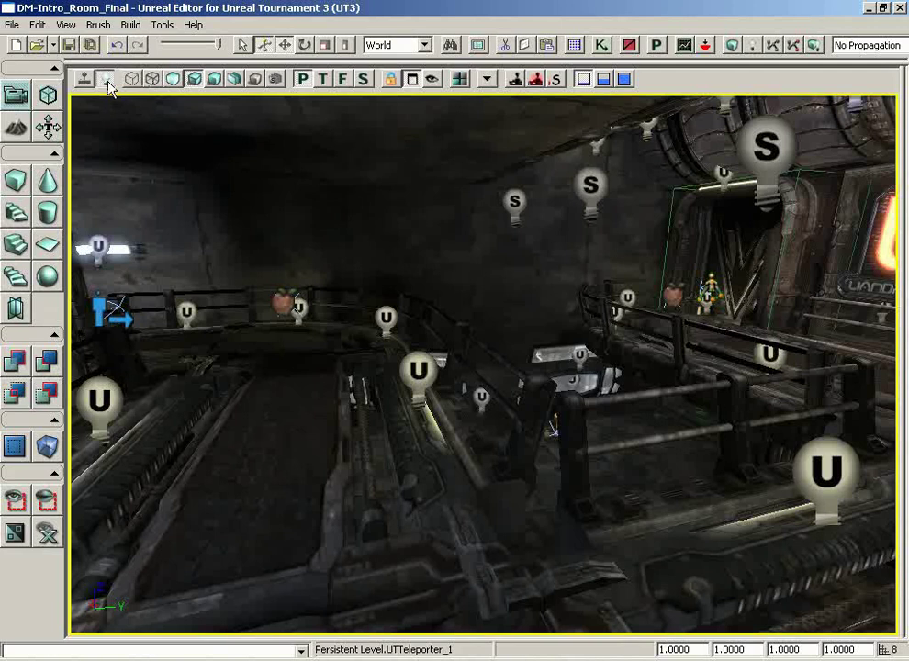
mouse_move(479, 362)
right_down()
mouse_move(546, 225)
mouse_move(324, 262)
mouse_move(576, 234)
mouse_move(620, 243)
right_up()
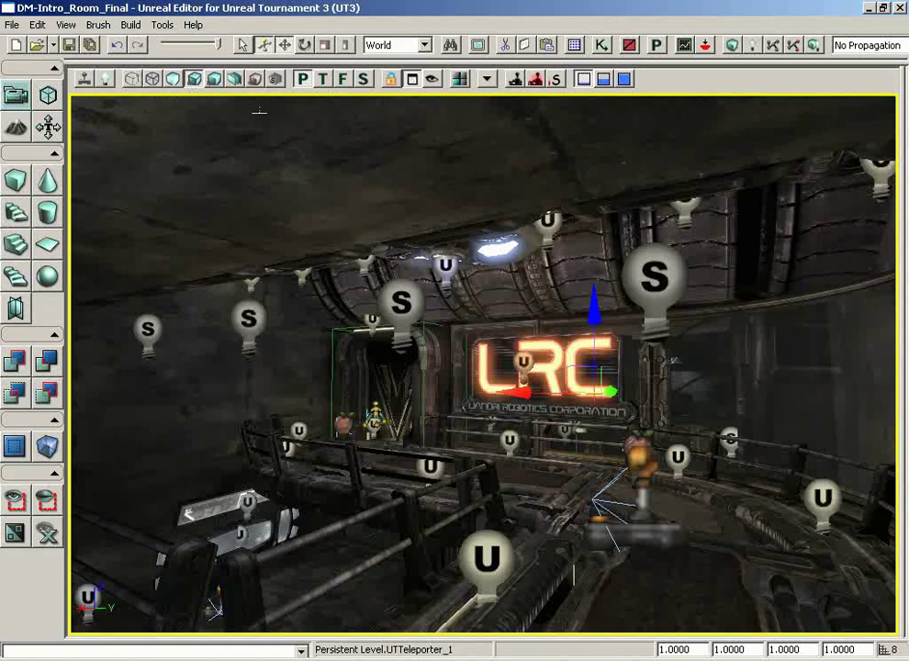
In four-view layout, select the brush beside the teleporters in Top view, then maximize perspective.
click(412, 81)
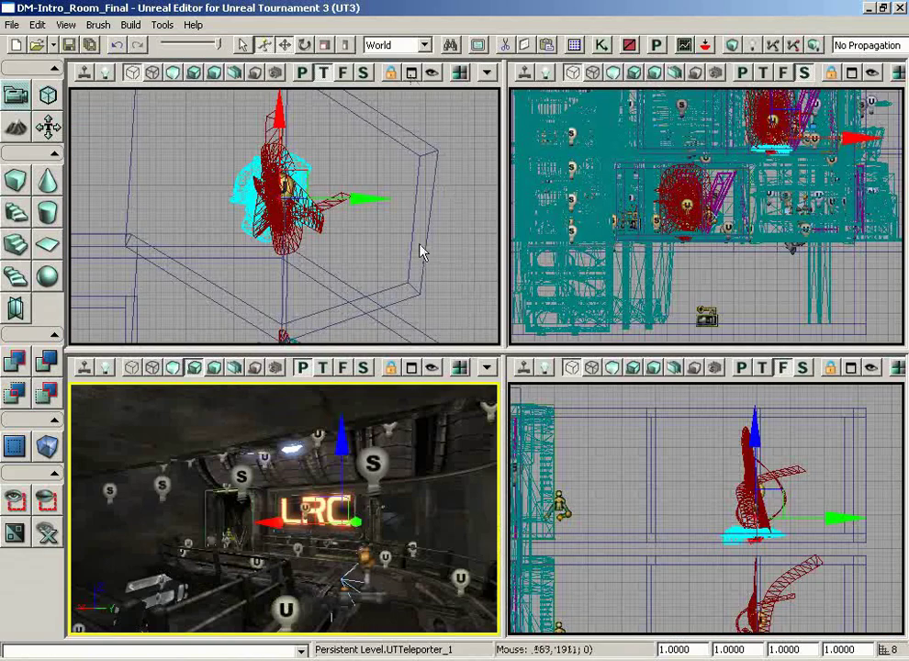
scroll(471, 217, down, 2)
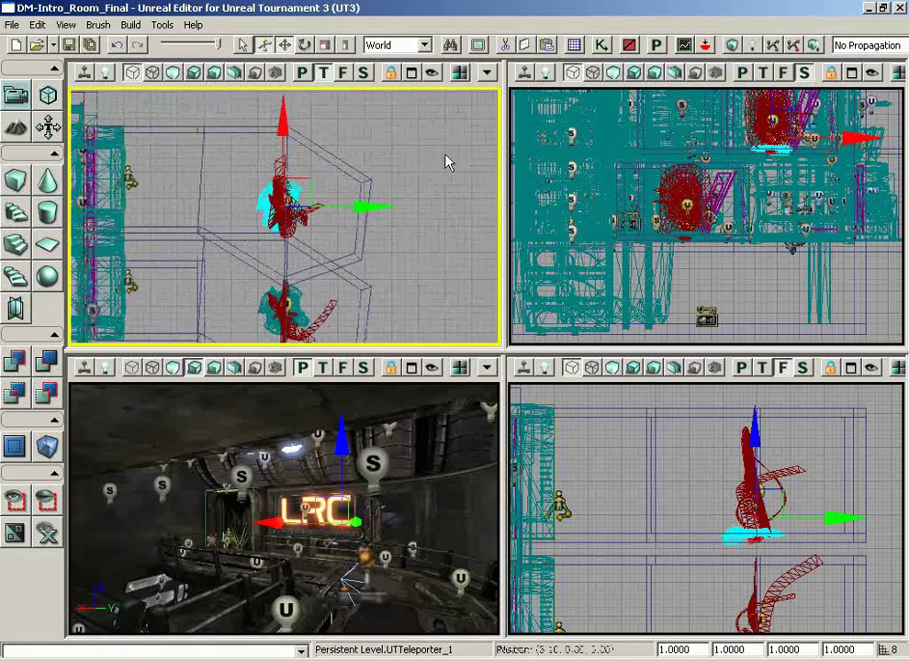
drag(446, 162, 213, 168)
scroll(213, 168, down, 1)
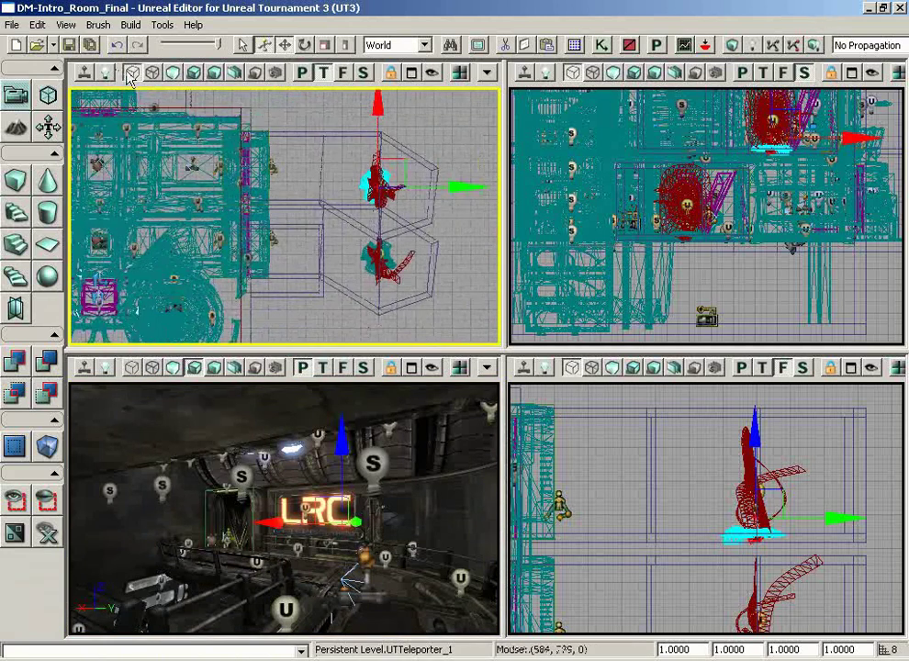
mouse_move(275, 212)
mouse_down()
mouse_move(276, 234)
mouse_move(276, 211)
mouse_move(367, 211)
mouse_up()
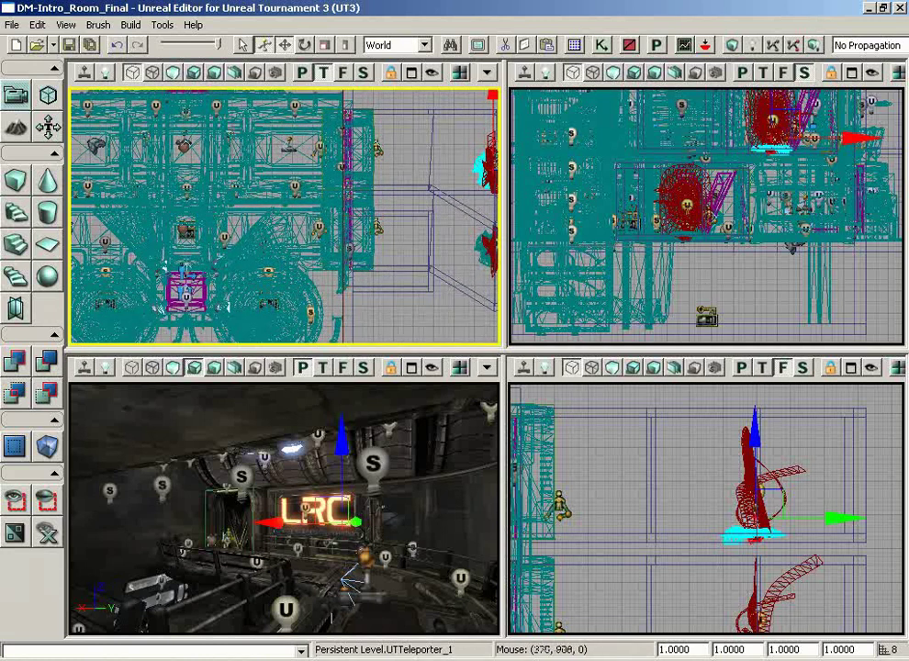
drag(275, 211, 276, 239)
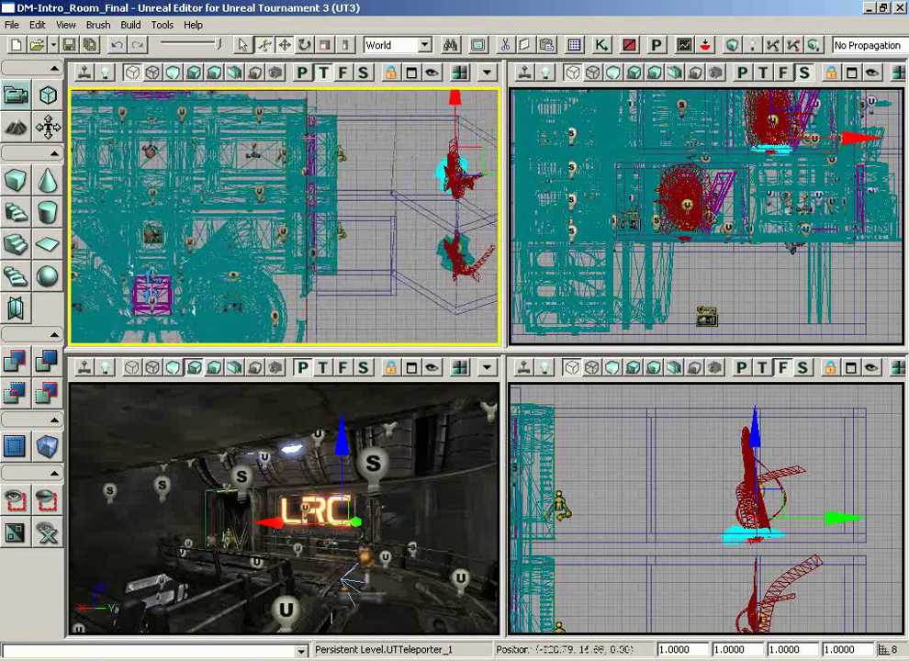
drag(367, 211, 234, 215)
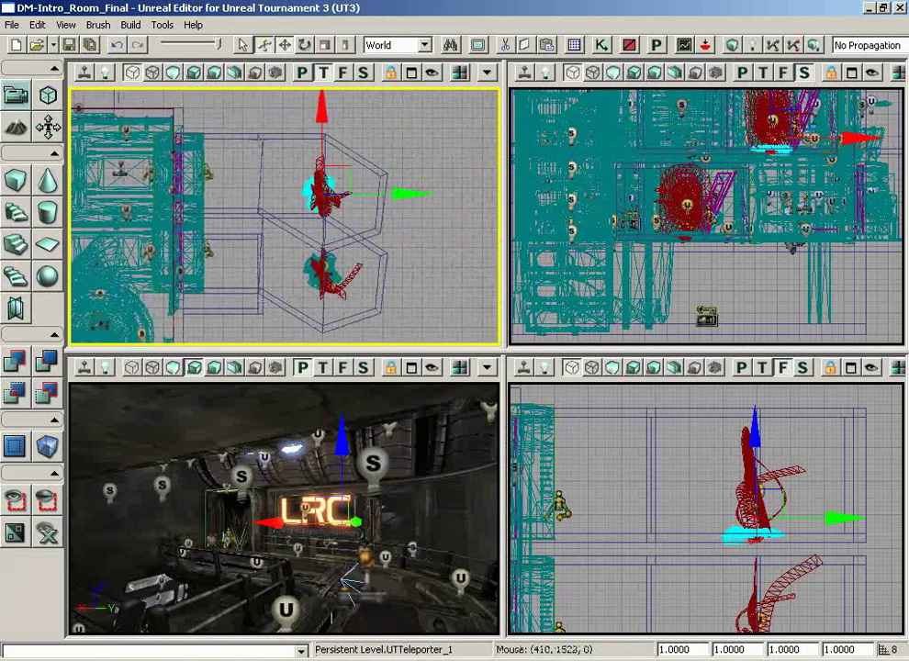
click(263, 145)
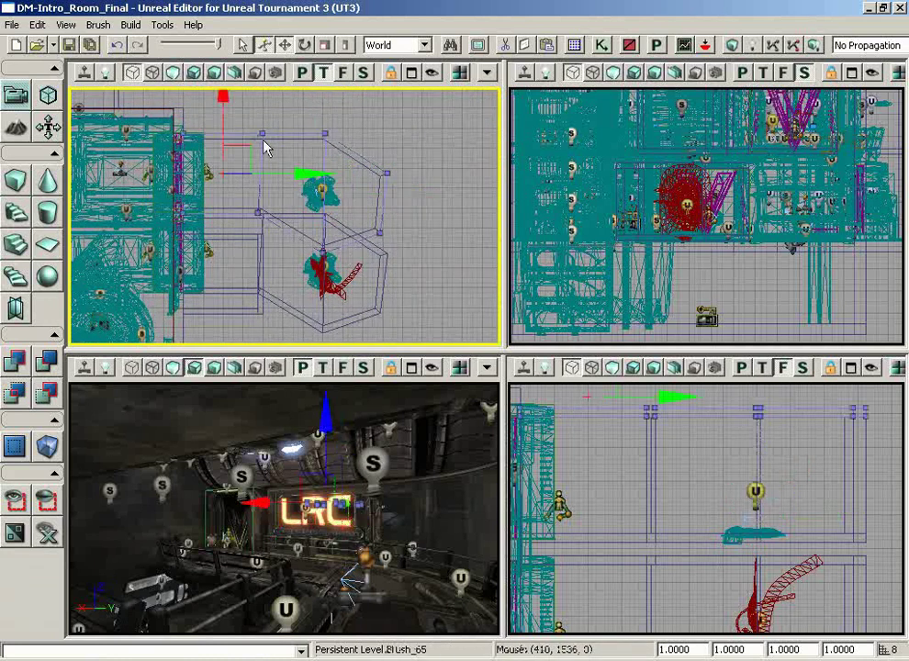
scroll(264, 145, up, 2)
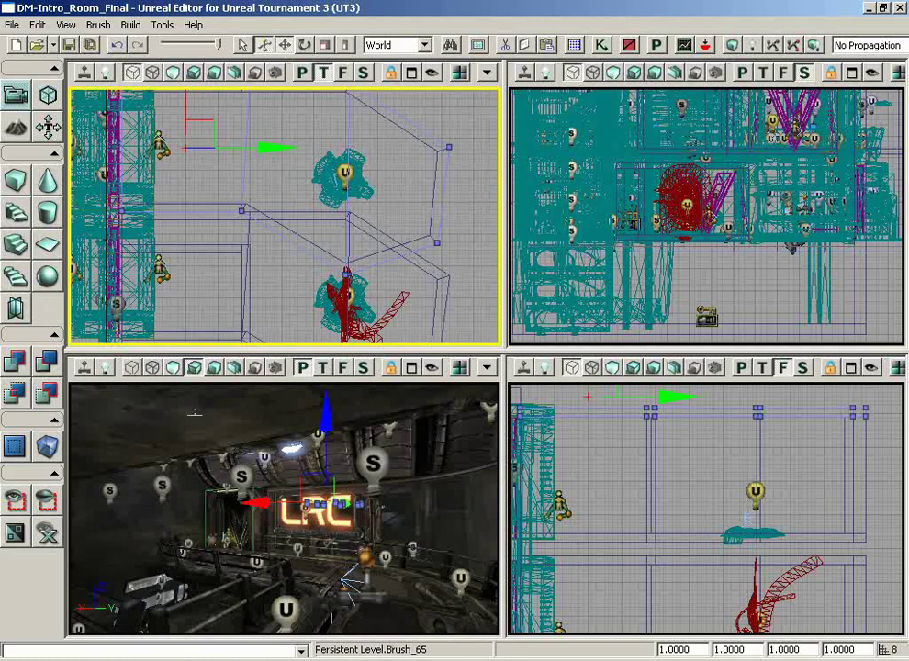
click(411, 367)
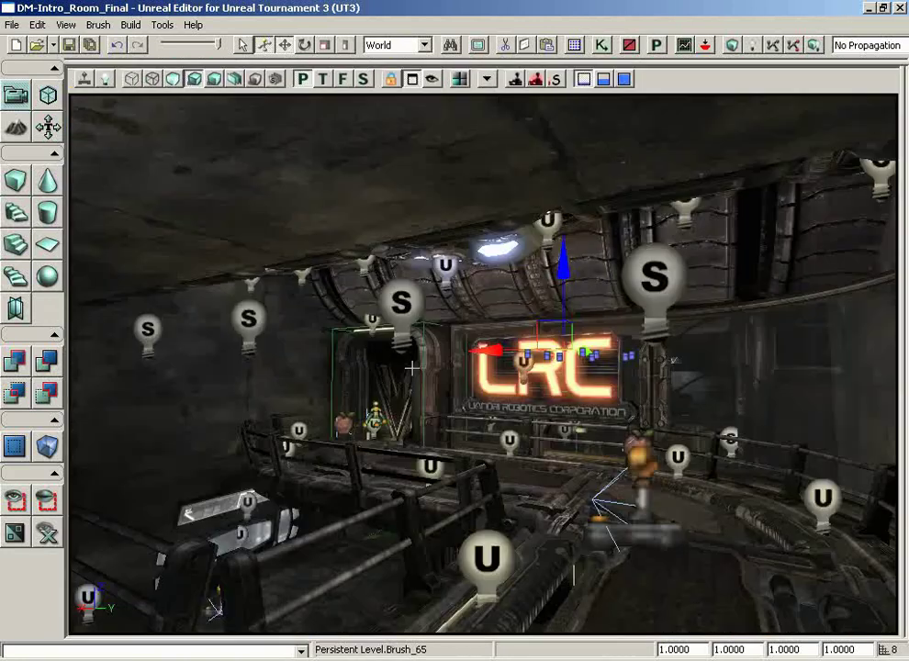
Switch the perspective view to Brush Wireframe and turn the camera around.
click(132, 79)
mouse_move(240, 355)
mouse_down()
mouse_move(183, 303)
mouse_move(296, 342)
mouse_up()
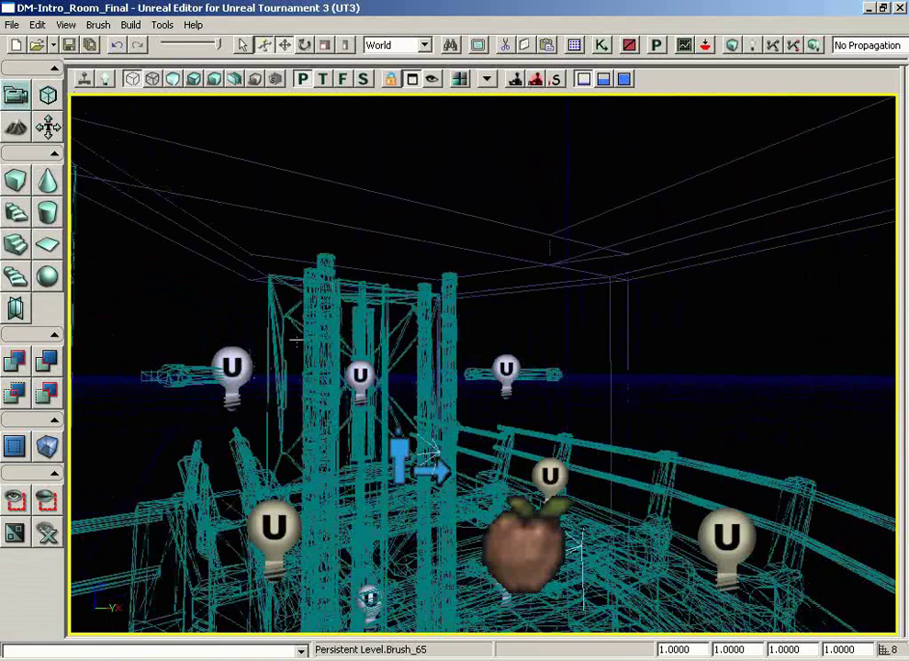
drag(302, 332, 559, 472)
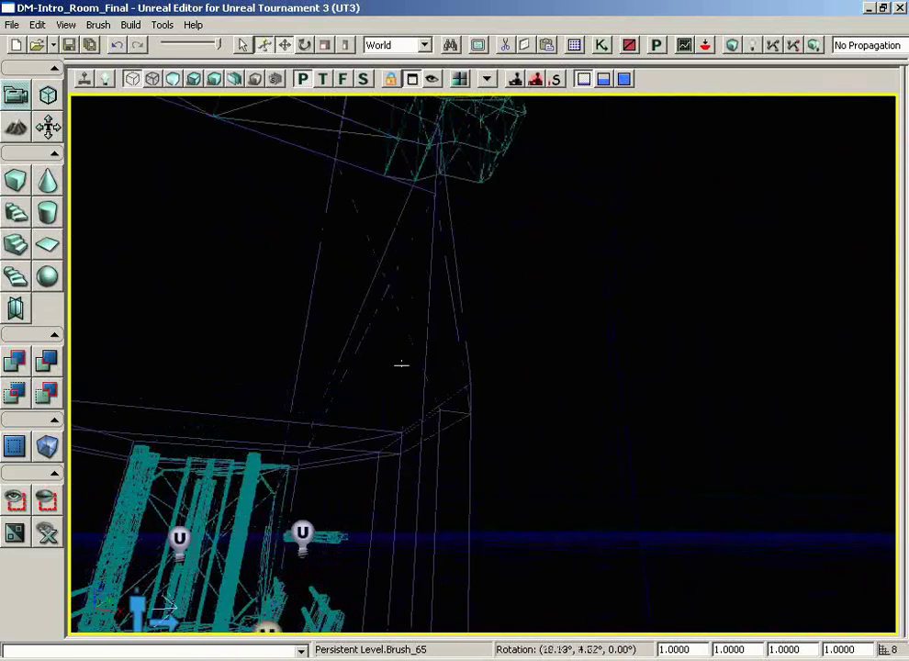
right_drag(559, 472, 399, 336)
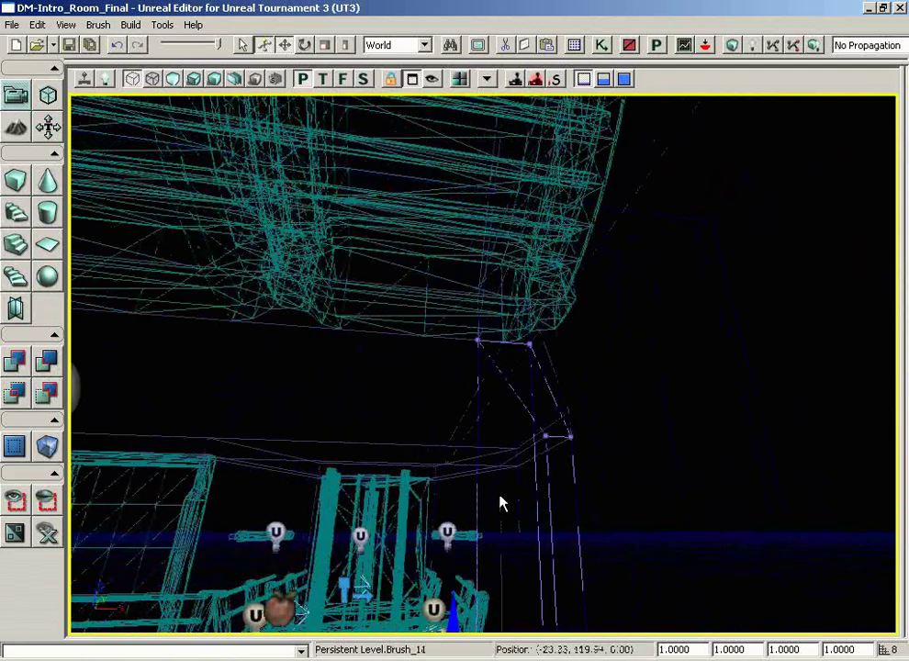
Pull the camera back outside the structure, then approach the curved room.
drag(402, 321, 653, 506)
right_drag(653, 507, 588, 577)
mouse_move(587, 576)
mouse_down()
mouse_move(548, 471)
mouse_move(138, 465)
mouse_move(71, 391)
mouse_move(71, 312)
mouse_move(275, 413)
mouse_up()
right_drag(275, 413, 419, 470)
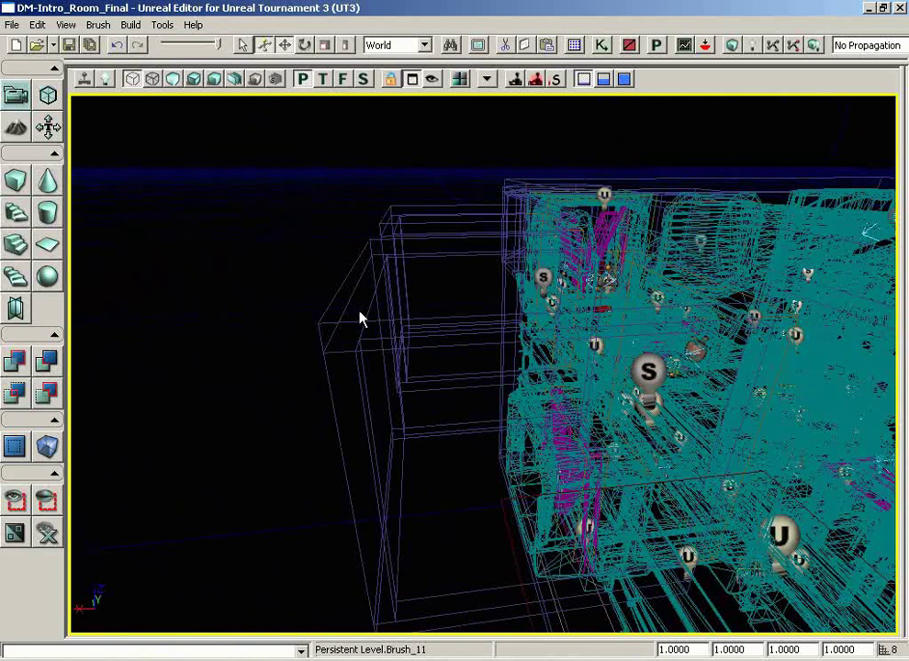
Show plain Wireframe, deselect the brush, and return the view to solid textured rendering.
click(151, 81)
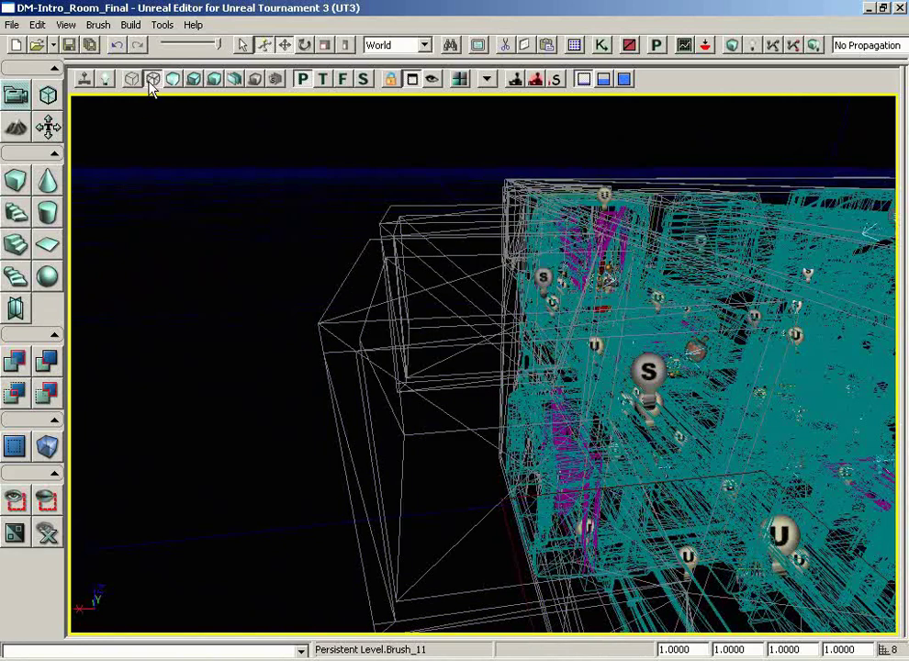
mouse_move(362, 294)
mouse_down()
mouse_move(448, 156)
mouse_move(366, 188)
mouse_move(349, 284)
mouse_up()
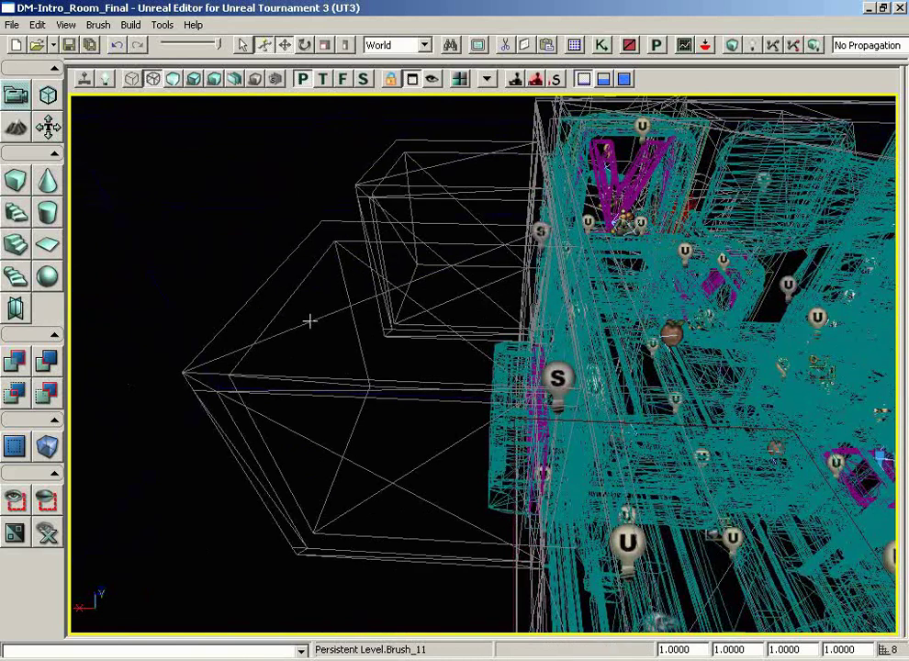
click(309, 320)
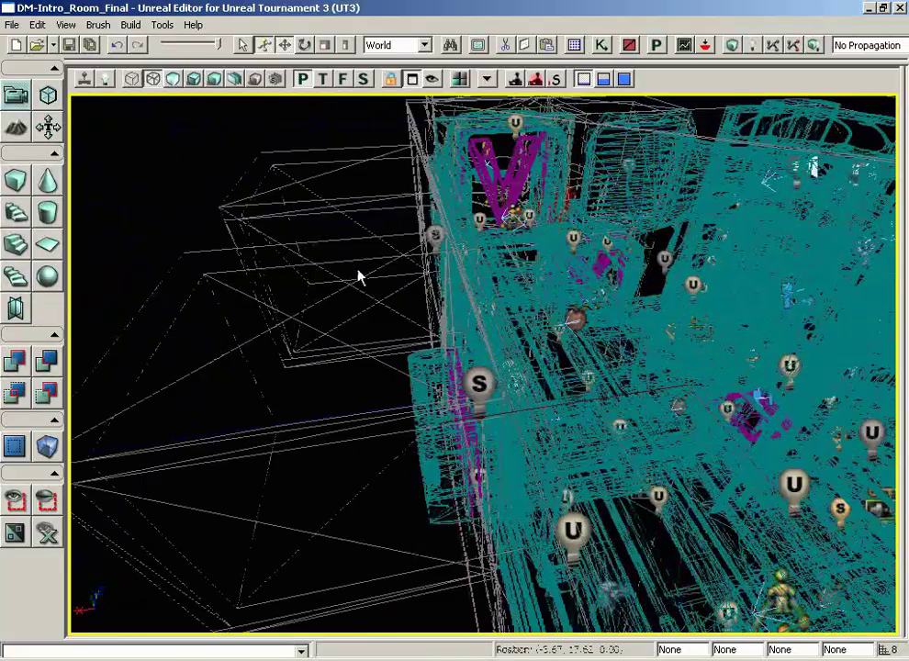
mouse_move(358, 273)
mouse_down()
mouse_move(619, 147)
mouse_move(523, 98)
mouse_move(474, 397)
mouse_move(440, 349)
mouse_move(418, 350)
mouse_up()
click(174, 79)
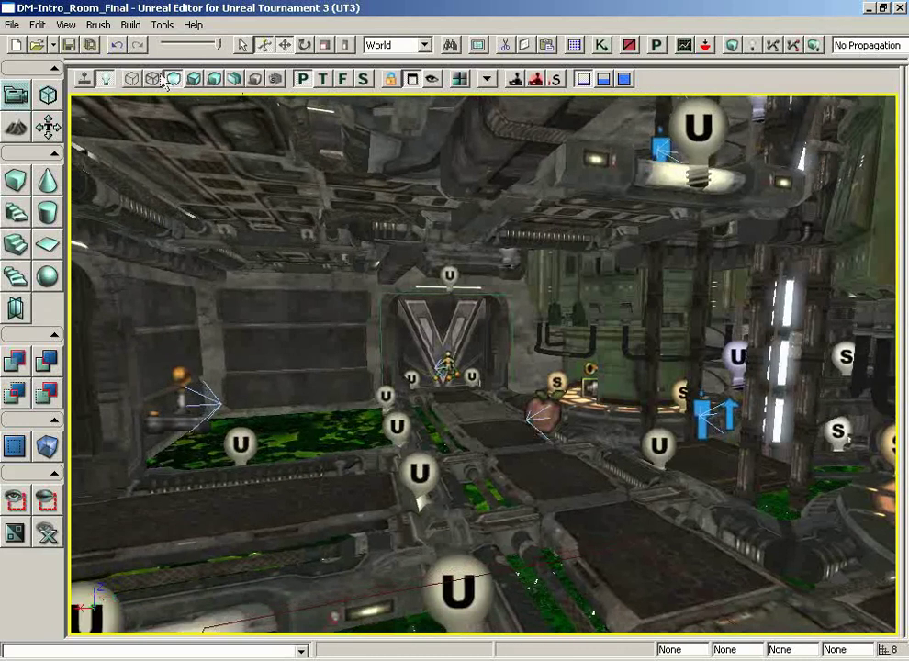
Compare Unlit and Lit rendering in the perspective view, ending on Lit.
click(152, 79)
click(194, 79)
mouse_move(369, 253)
mouse_down()
mouse_move(225, 264)
mouse_move(357, 303)
mouse_up()
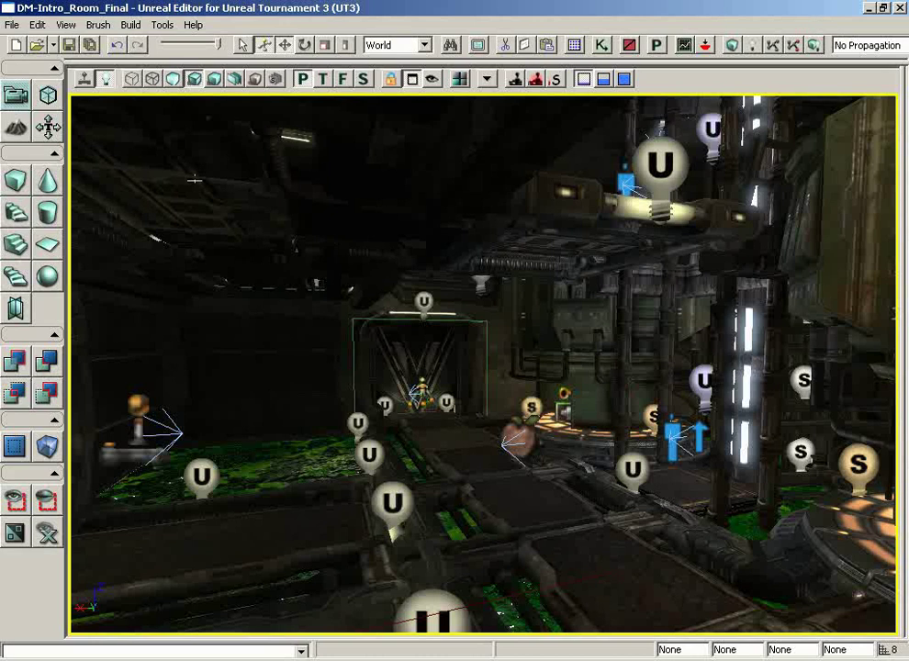
click(174, 78)
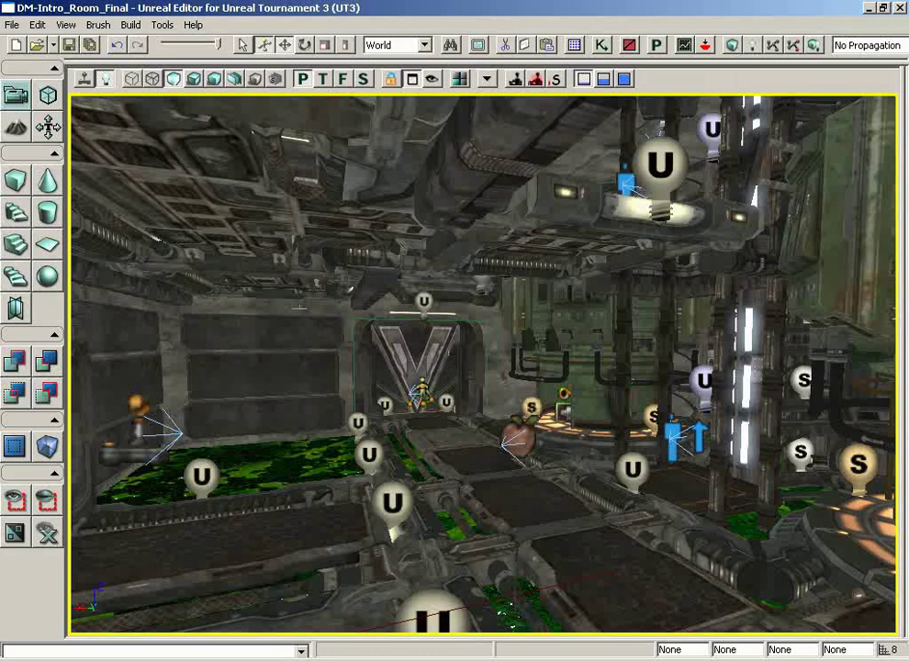
click(196, 81)
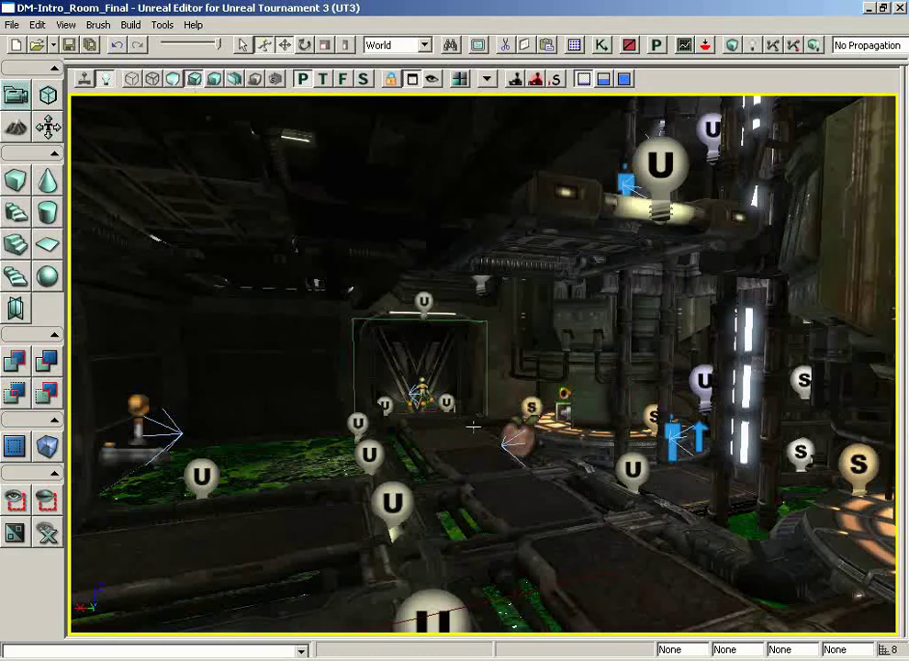
Fly the camera forward down the corridor, looking along its length.
drag(473, 427, 496, 395)
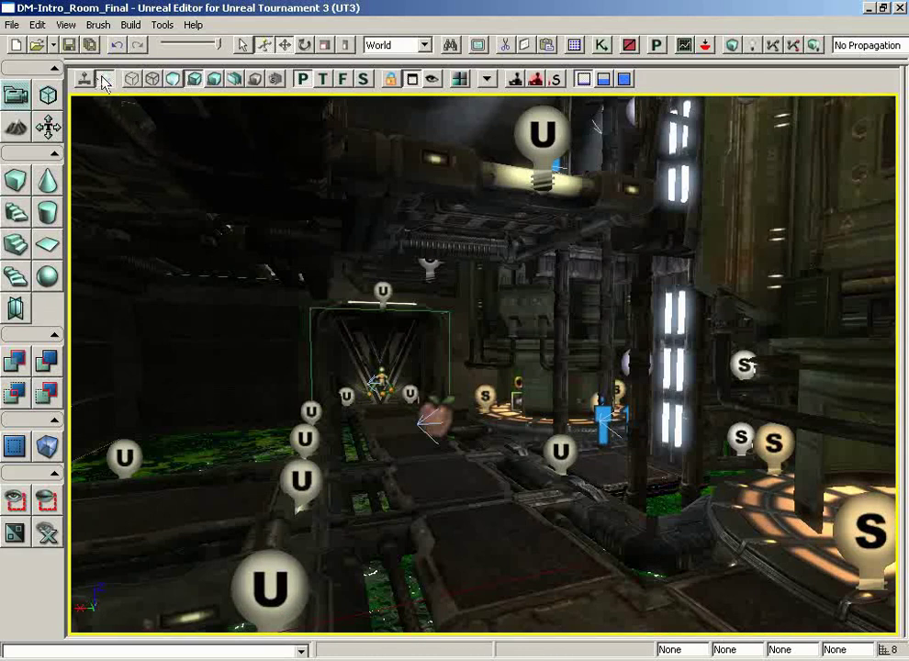
mouse_move(423, 318)
right_down()
mouse_move(404, 234)
mouse_move(440, 267)
right_up()
drag(441, 266, 469, 125)
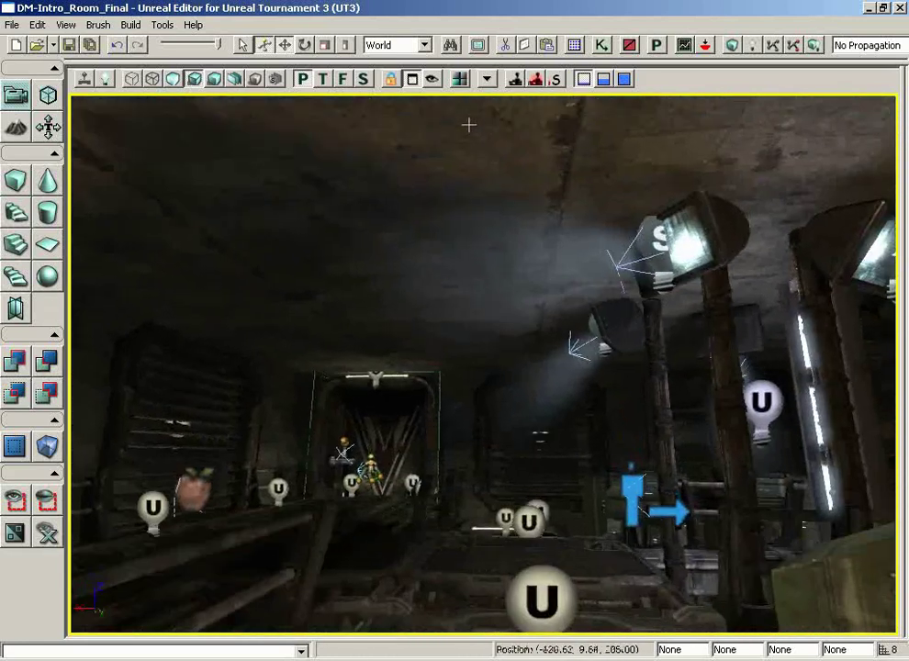
drag(503, 371, 353, 502)
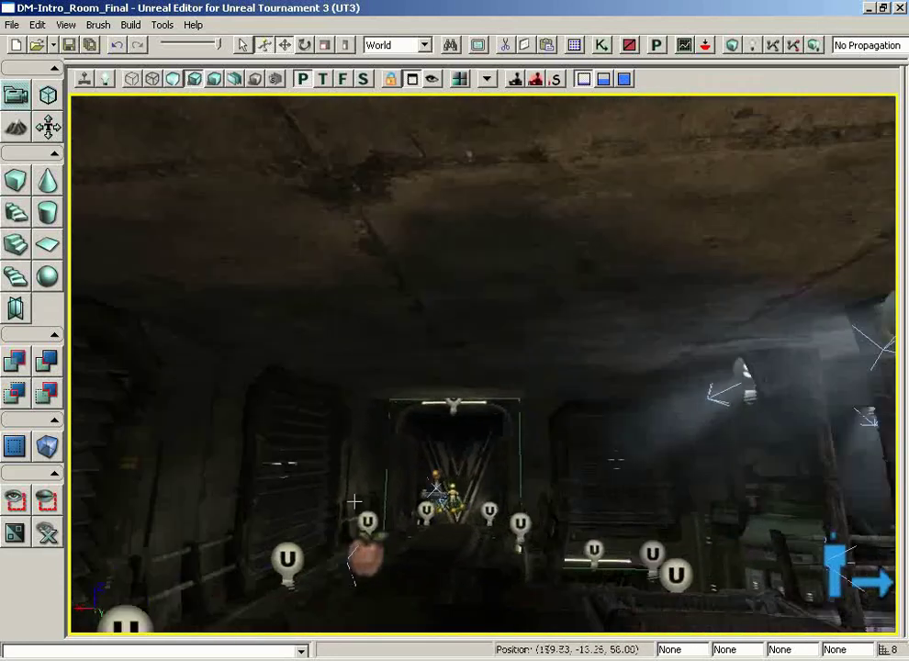
right_drag(353, 502, 461, 552)
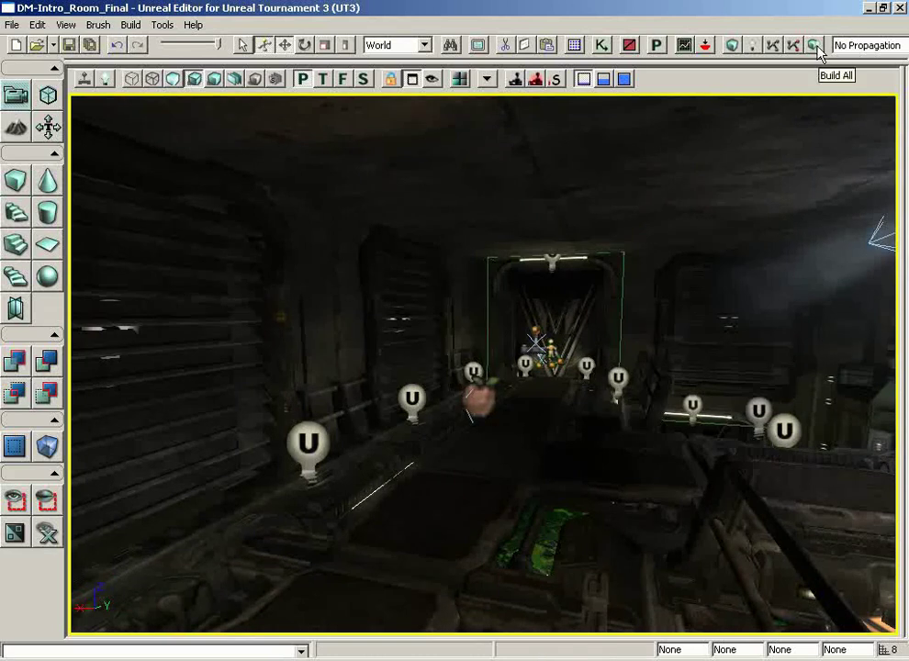
Switch to Lighting Only and look toward the wall shutters and corridor doorway.
click(214, 80)
mouse_move(404, 464)
mouse_down()
mouse_move(394, 471)
mouse_move(550, 469)
mouse_move(404, 459)
mouse_up()
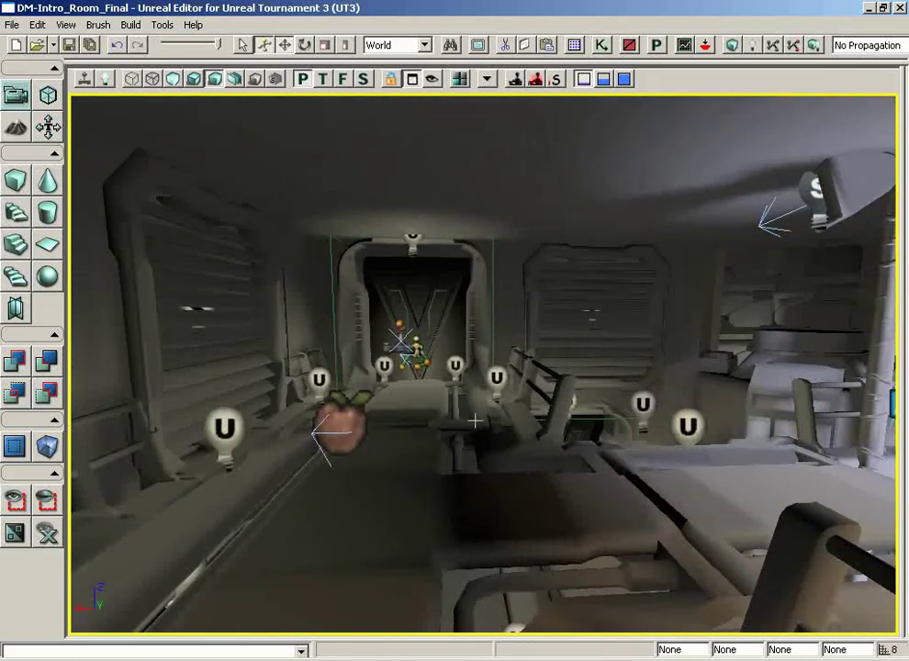
drag(394, 407, 294, 369)
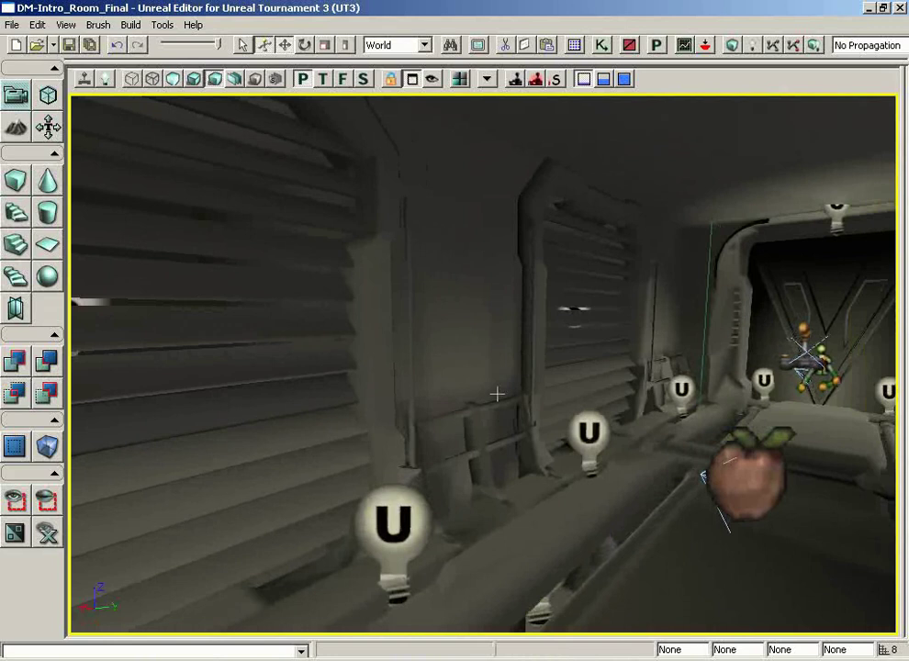
mouse_move(494, 335)
right_down()
mouse_move(674, 300)
mouse_move(426, 223)
right_up()
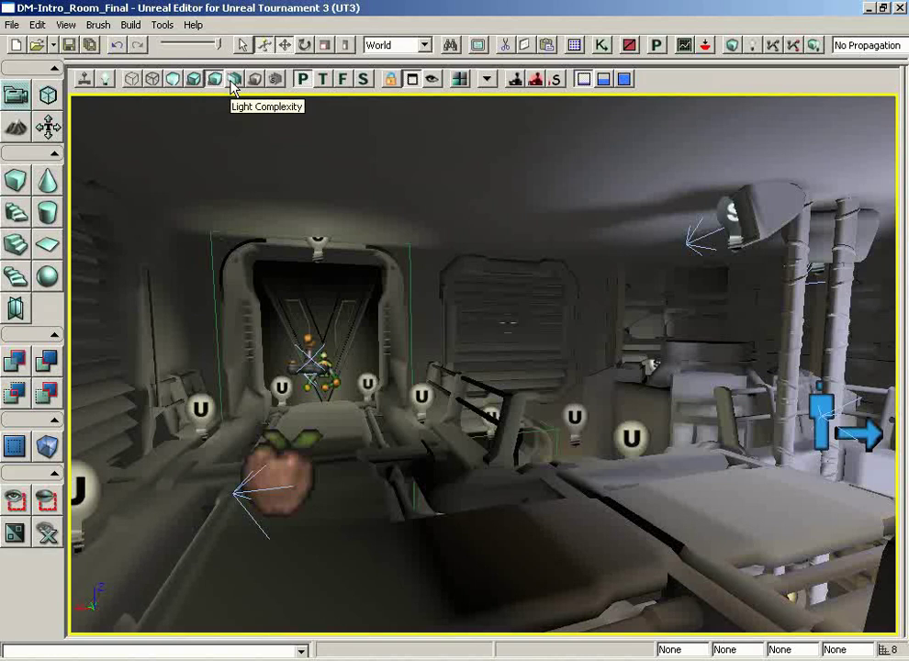
Switch to Light Complexity and swing the camera around while moving forward.
click(234, 79)
right_drag(673, 327, 877, 329)
drag(876, 329, 319, 310)
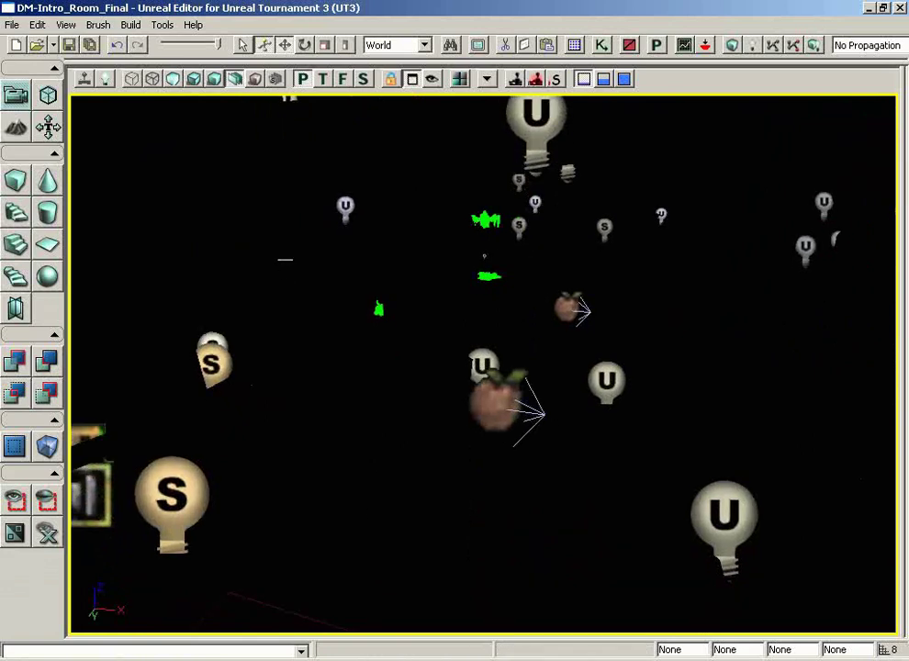
right_drag(358, 283, 409, 259)
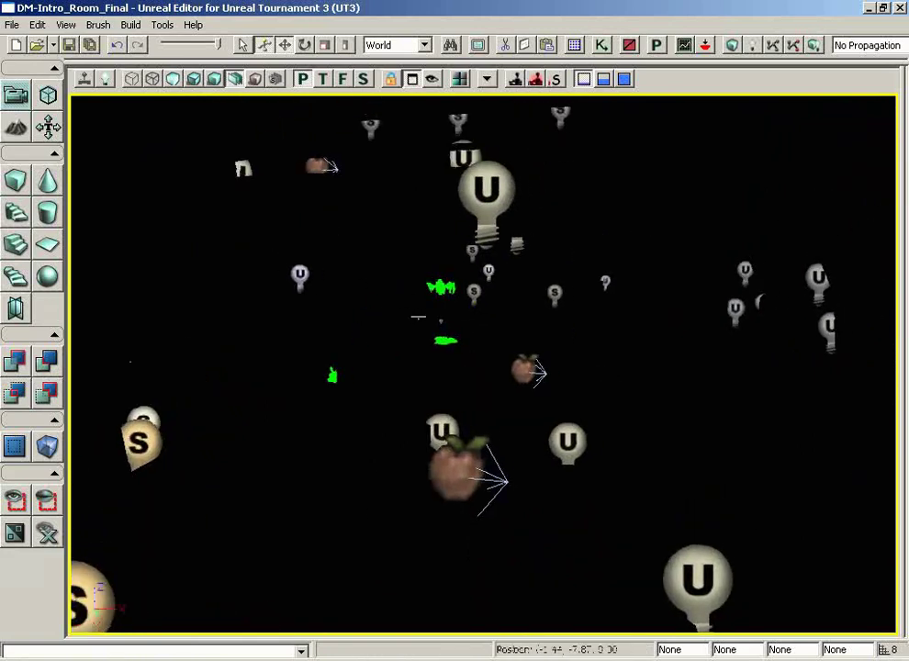
mouse_move(409, 260)
mouse_down()
mouse_move(425, 227)
mouse_move(418, 318)
mouse_up()
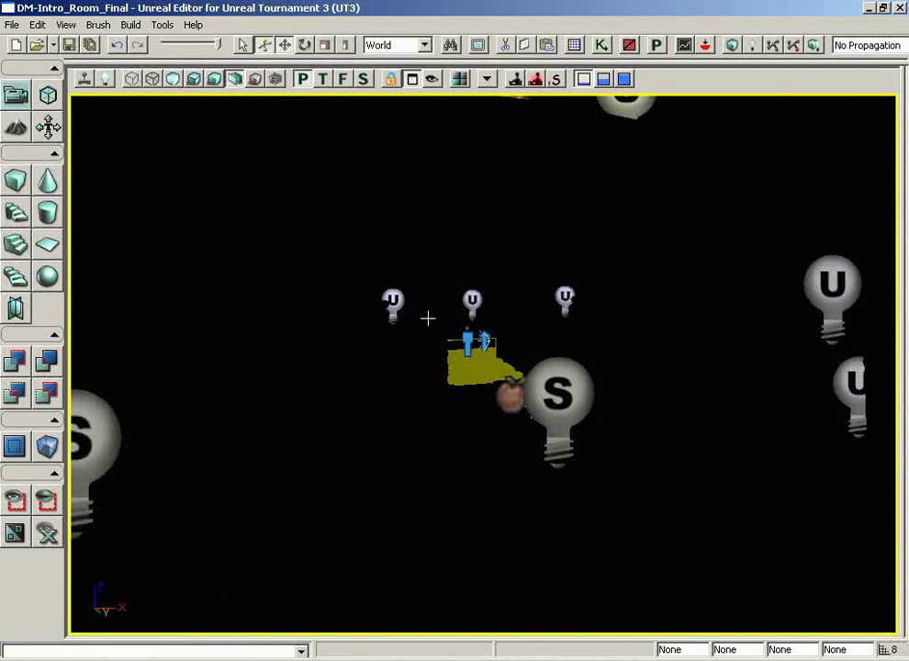
Fly toward the player start, view it Lit, then return to Light Complexity.
mouse_move(416, 318)
mouse_down()
mouse_move(379, 135)
mouse_move(298, 196)
mouse_up()
click(195, 80)
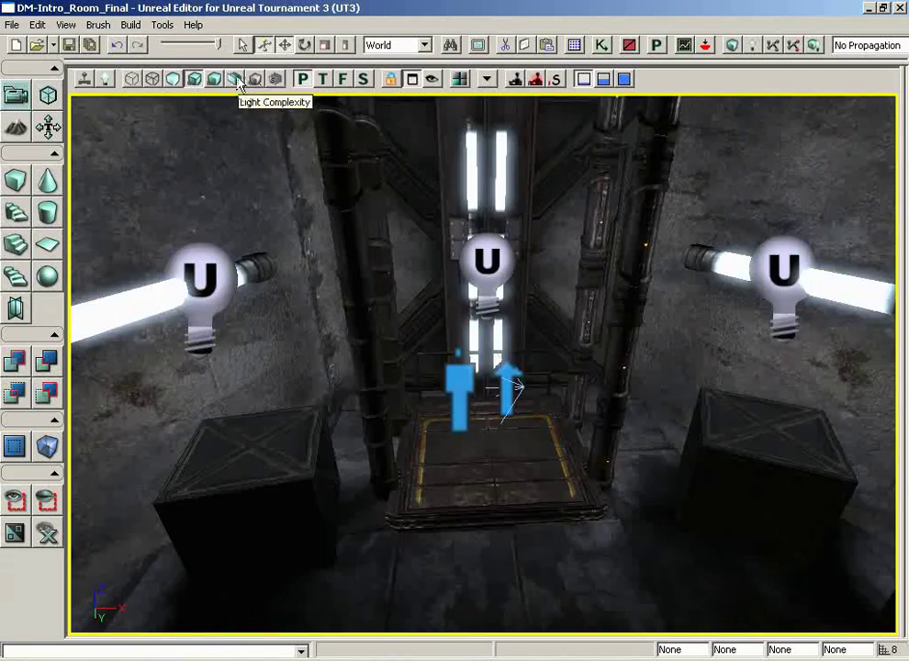
click(237, 80)
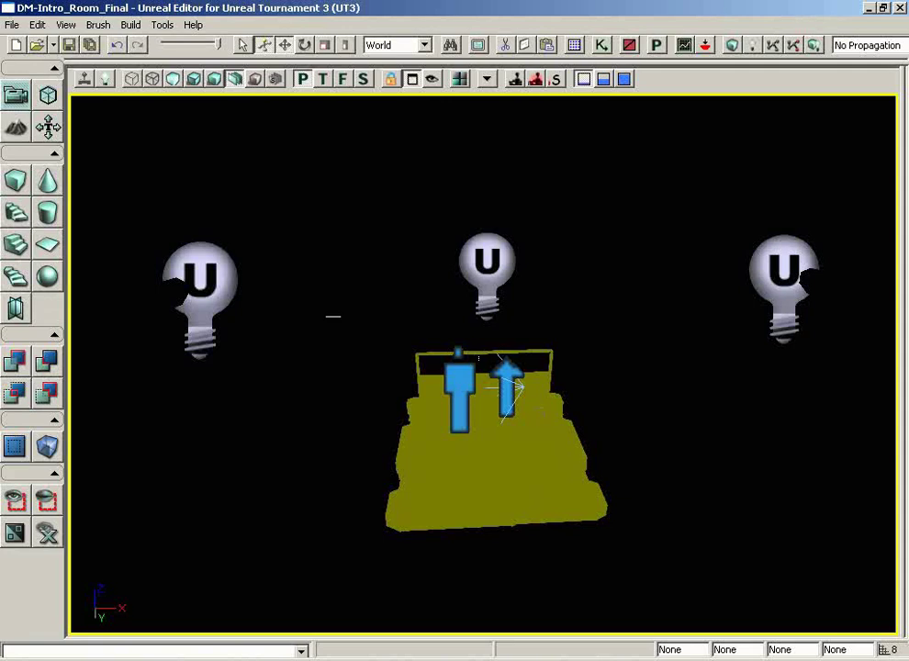
Delete the right-hand and middle point lights, then undo to restore both.
click(773, 265)
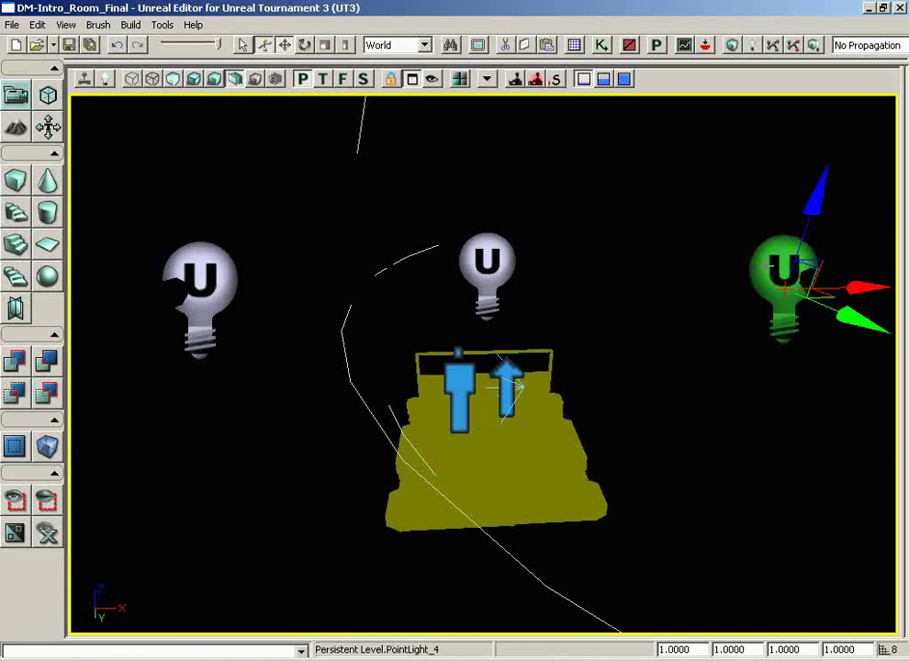
key(Delete)
click(493, 275)
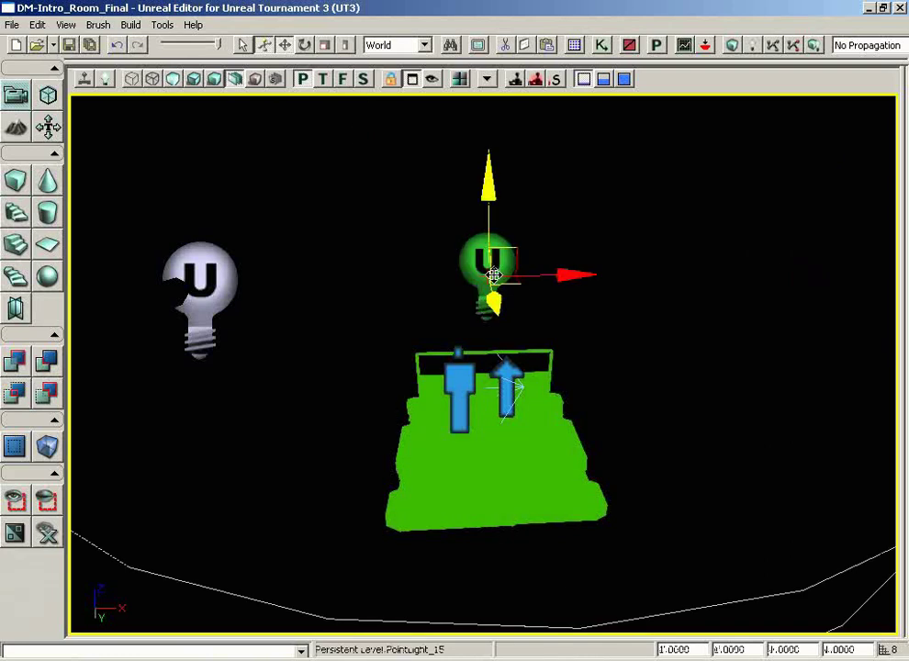
key(Delete)
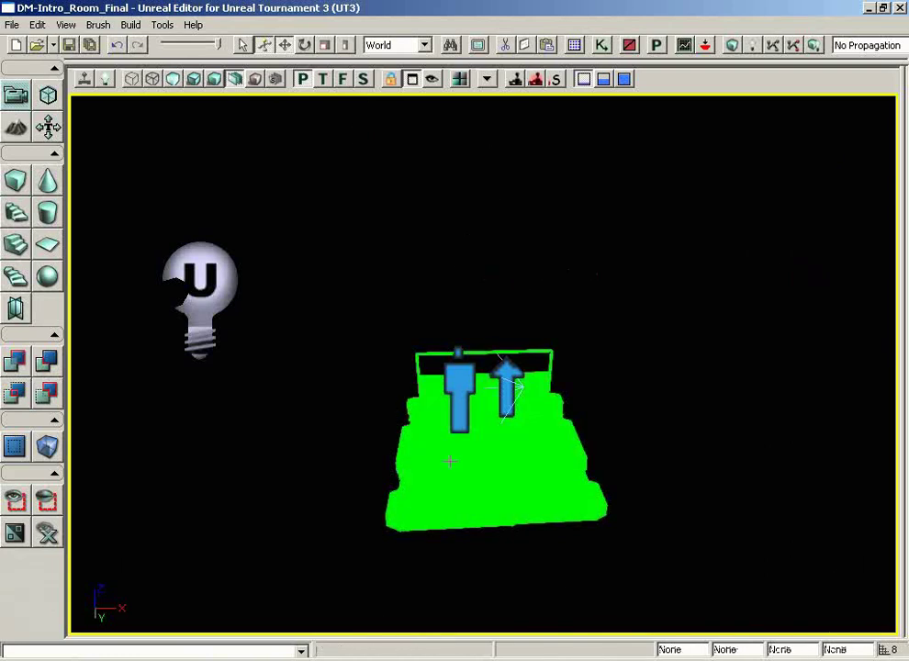
key(ctrl+z)
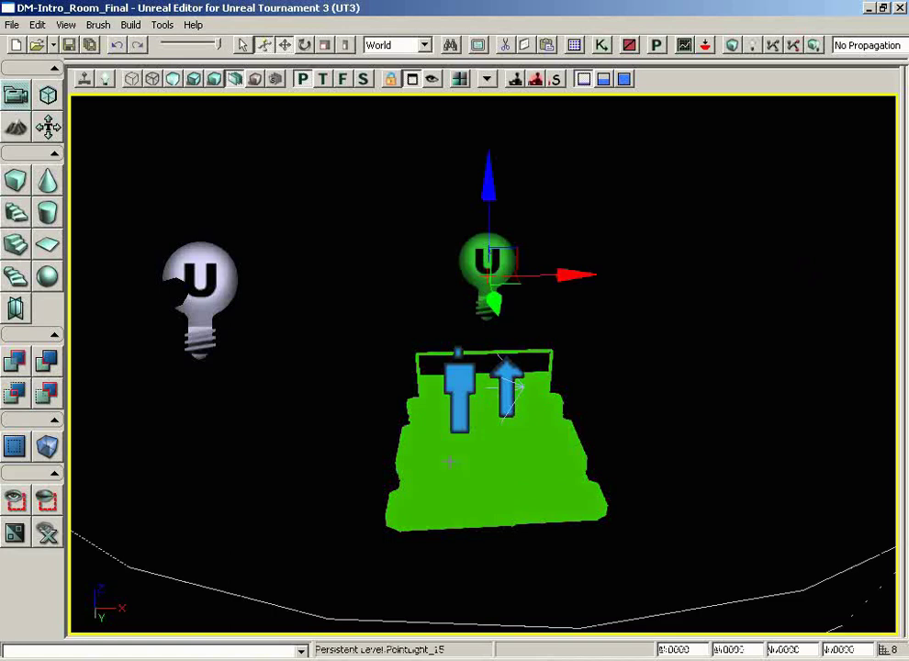
key(Escape)
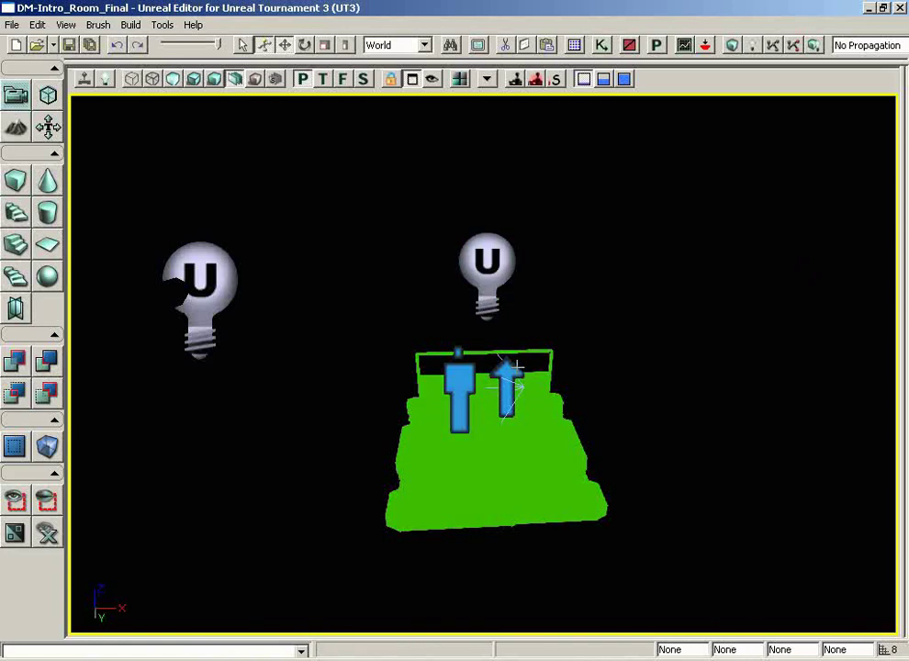
key(ctrl+z)
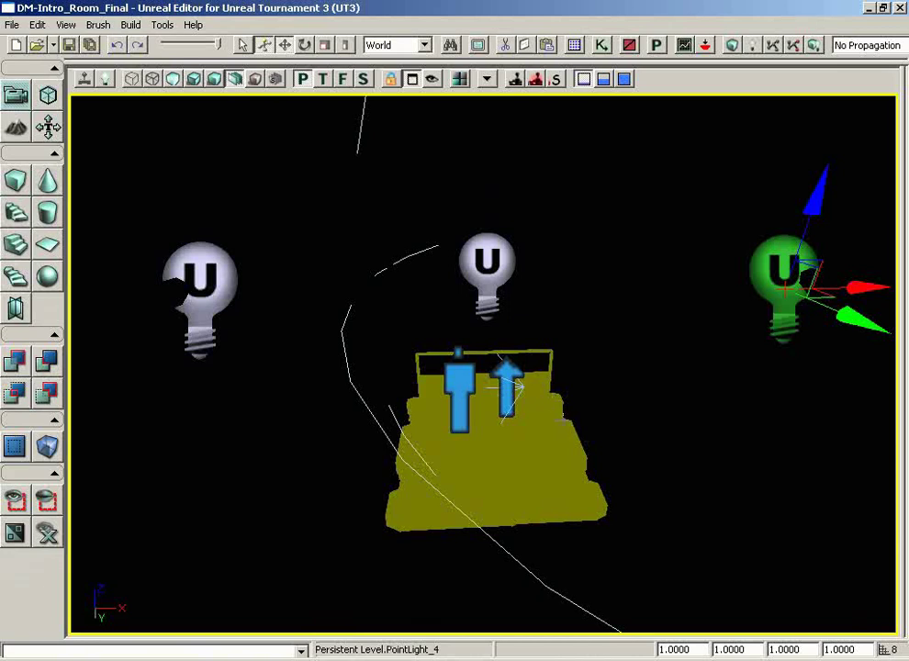
Fly the camera out and forward toward the red brush, turning right.
mouse_move(514, 386)
mouse_down()
mouse_move(568, 421)
mouse_move(574, 445)
mouse_up()
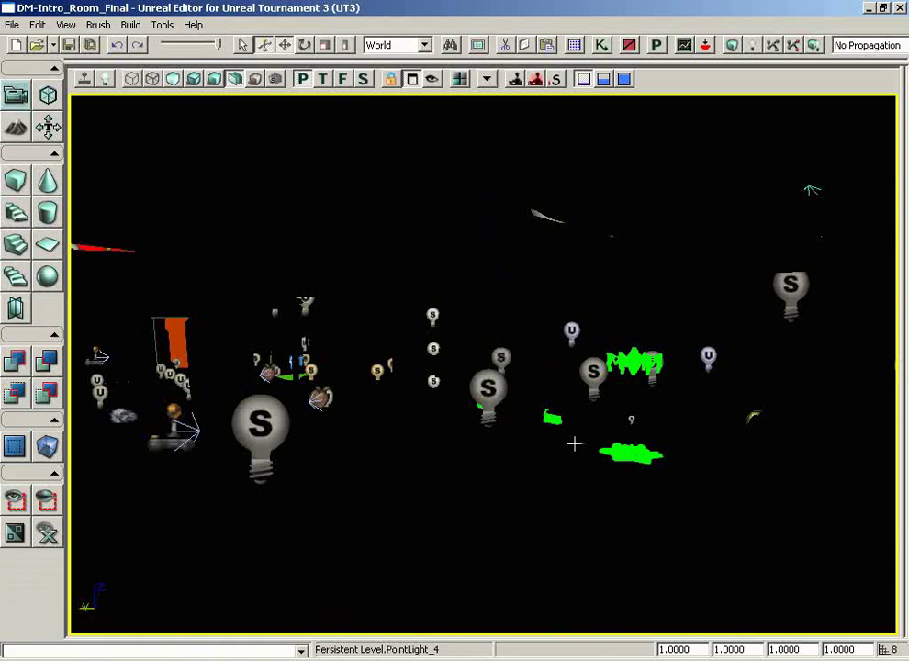
mouse_move(574, 445)
mouse_down()
mouse_move(462, 298)
mouse_move(567, 445)
mouse_up()
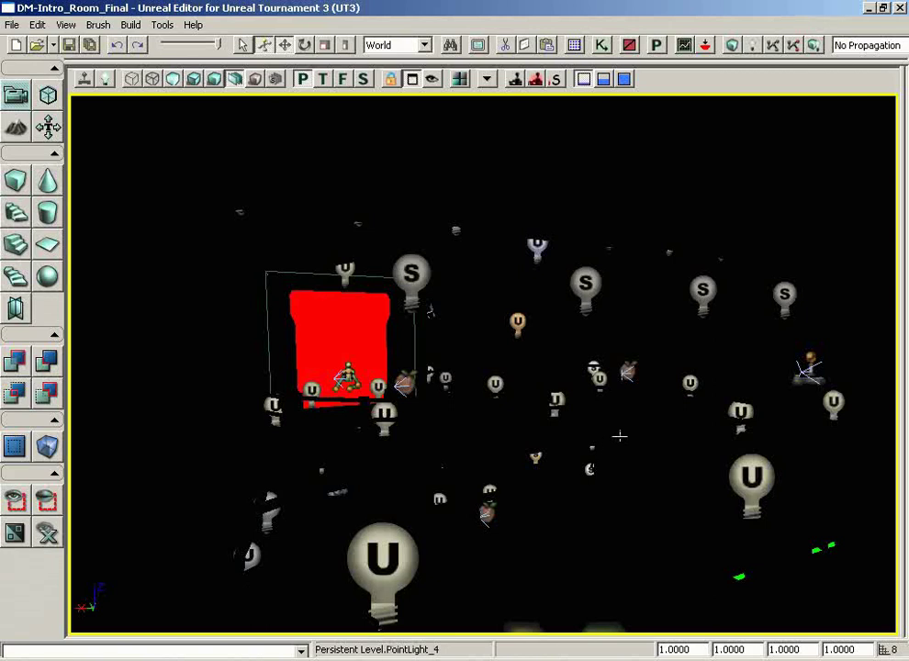
drag(611, 449, 661, 404)
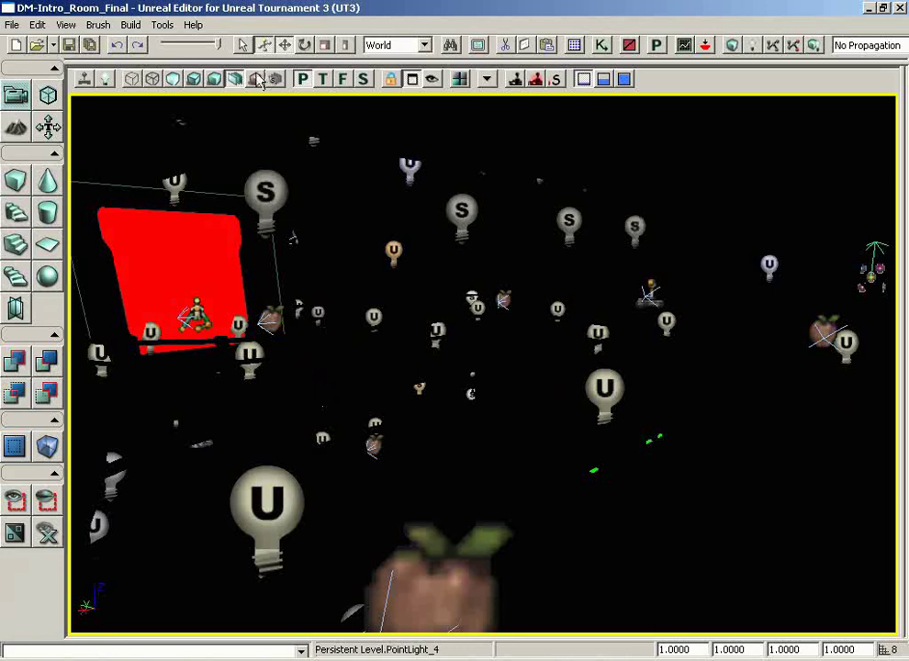
Switch to Texture Density view and fly through the room toward the red pillars.
click(256, 79)
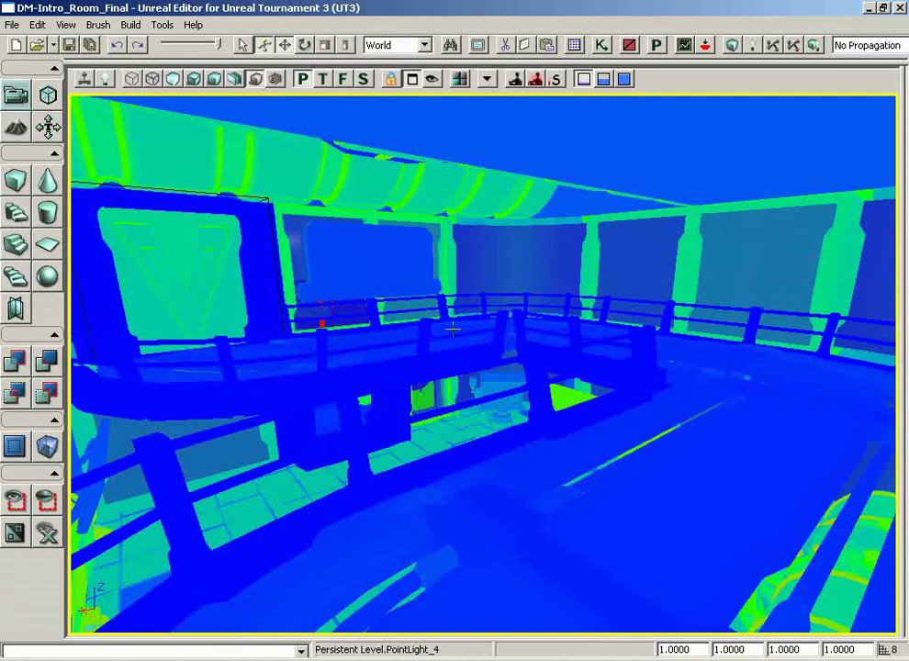
mouse_move(453, 327)
mouse_down()
mouse_move(587, 92)
mouse_move(509, 319)
mouse_move(436, 325)
mouse_up()
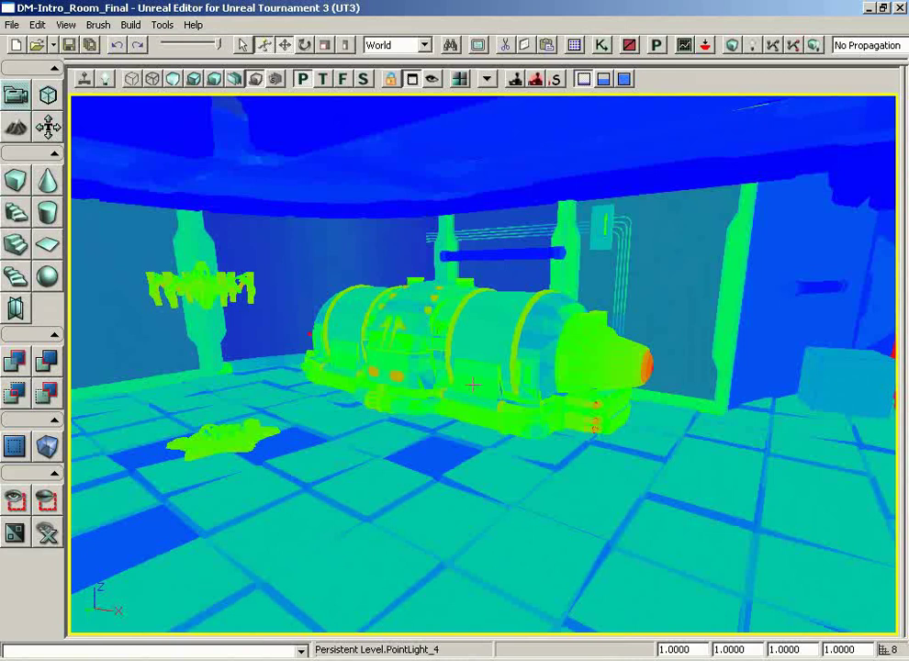
mouse_move(437, 325)
mouse_down()
mouse_move(514, 275)
mouse_move(515, 128)
mouse_up()
scroll(493, 370, up, 3)
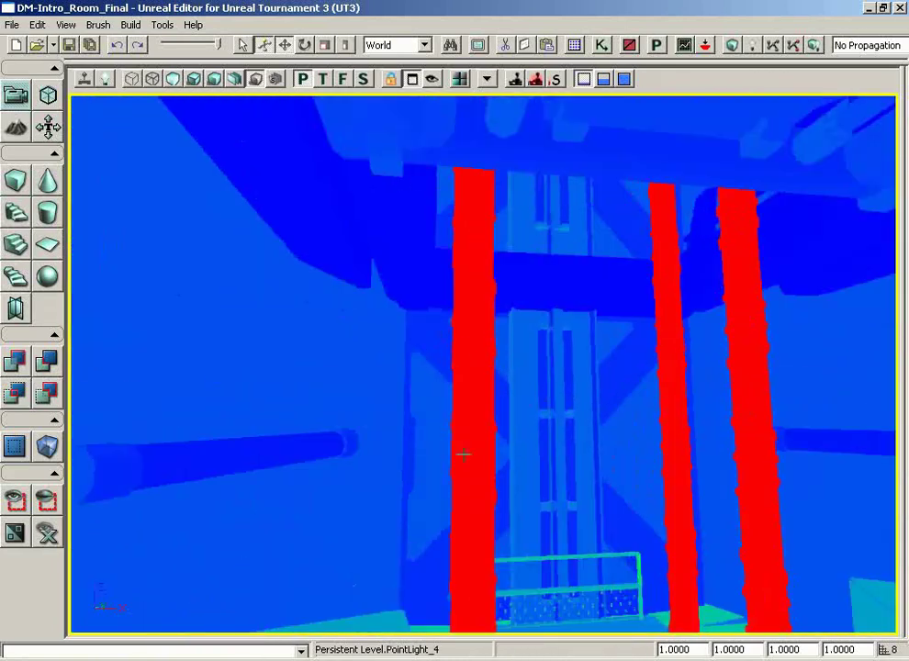
mouse_move(481, 442)
mouse_down()
mouse_move(374, 450)
mouse_move(401, 448)
mouse_up()
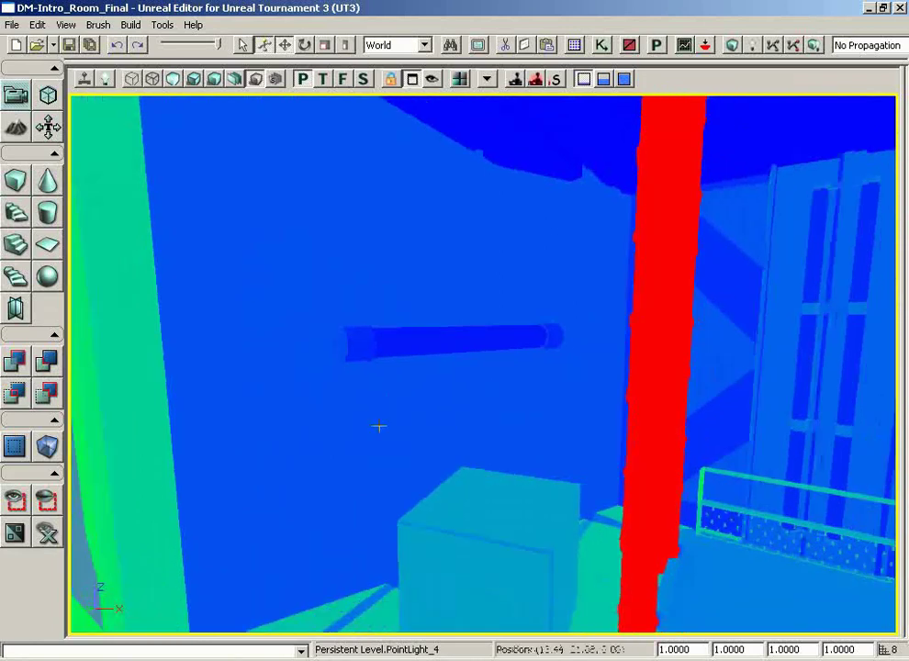
drag(378, 416, 361, 401)
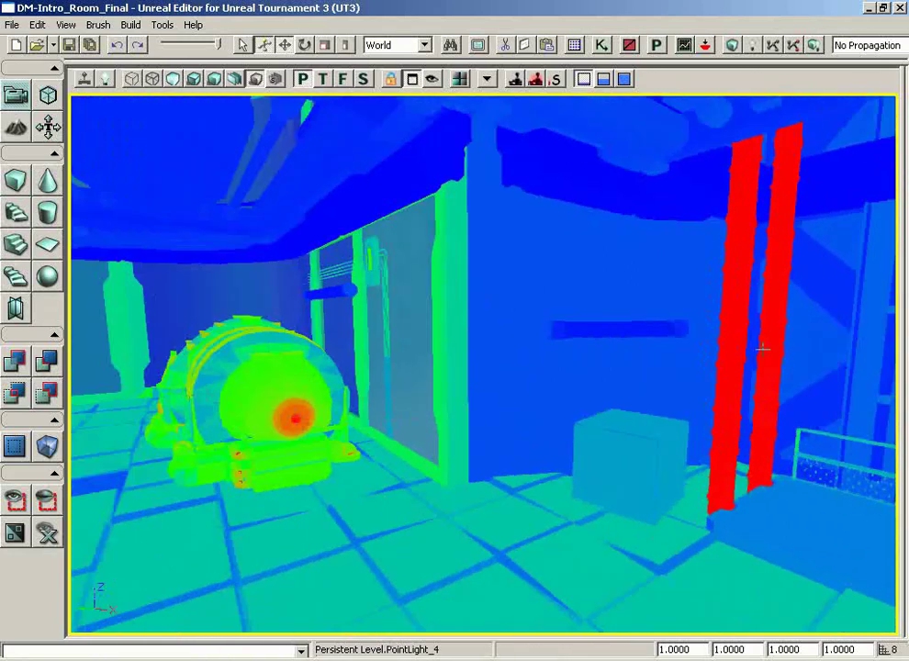
drag(469, 295, 660, 361)
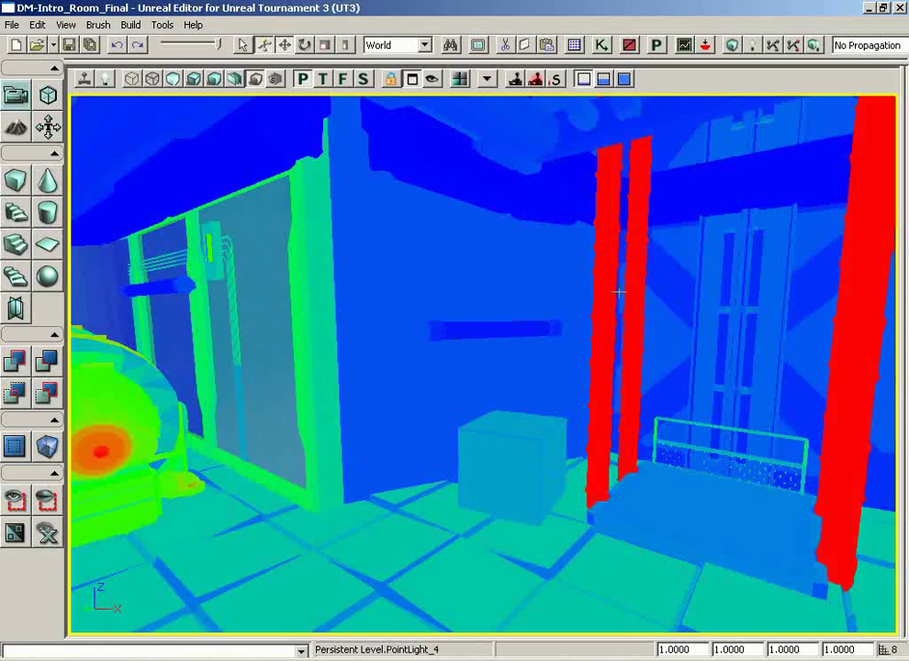
scroll(560, 386, up, 3)
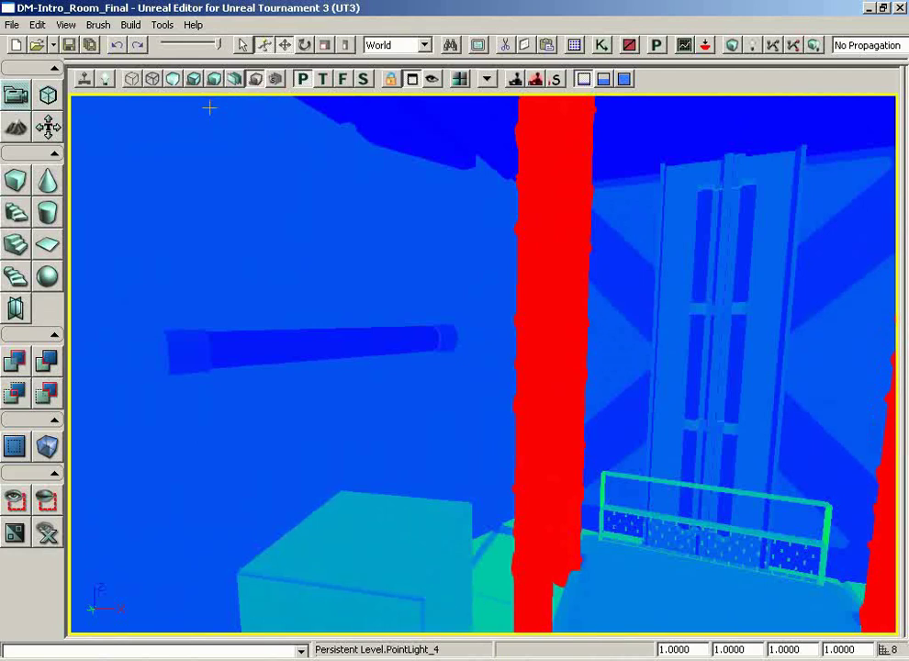
Return to Lit view and fly past the pillars toward the wall light and crate.
click(175, 81)
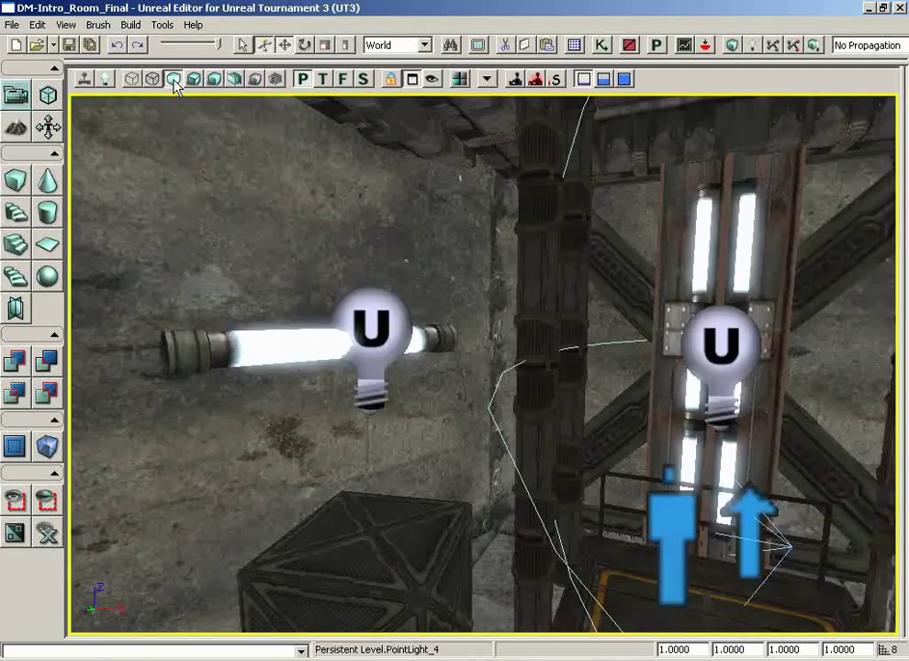
drag(209, 190, 141, 147)
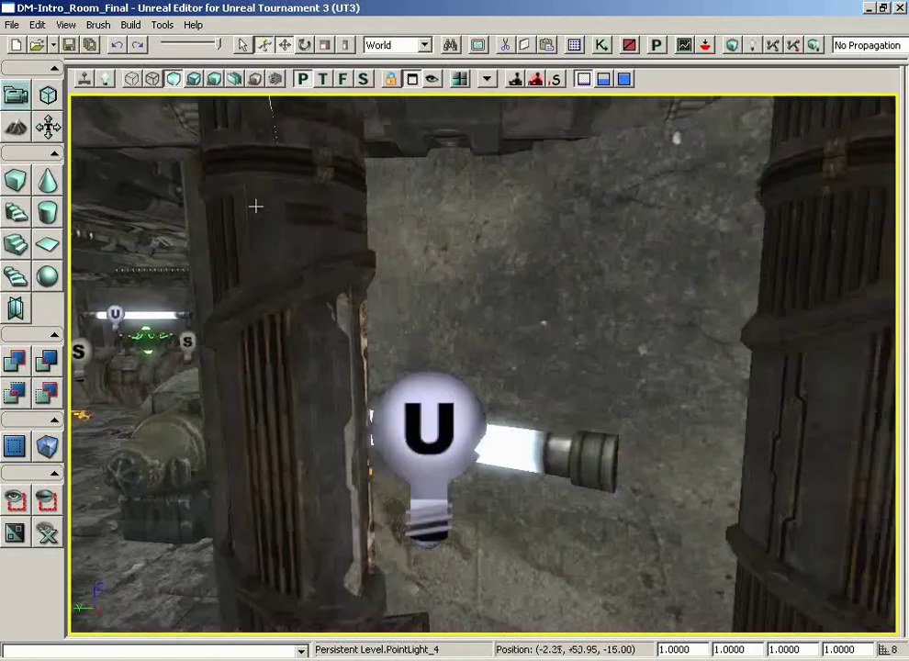
mouse_move(507, 222)
mouse_down()
mouse_move(256, 221)
mouse_move(300, 258)
mouse_move(537, 180)
mouse_up()
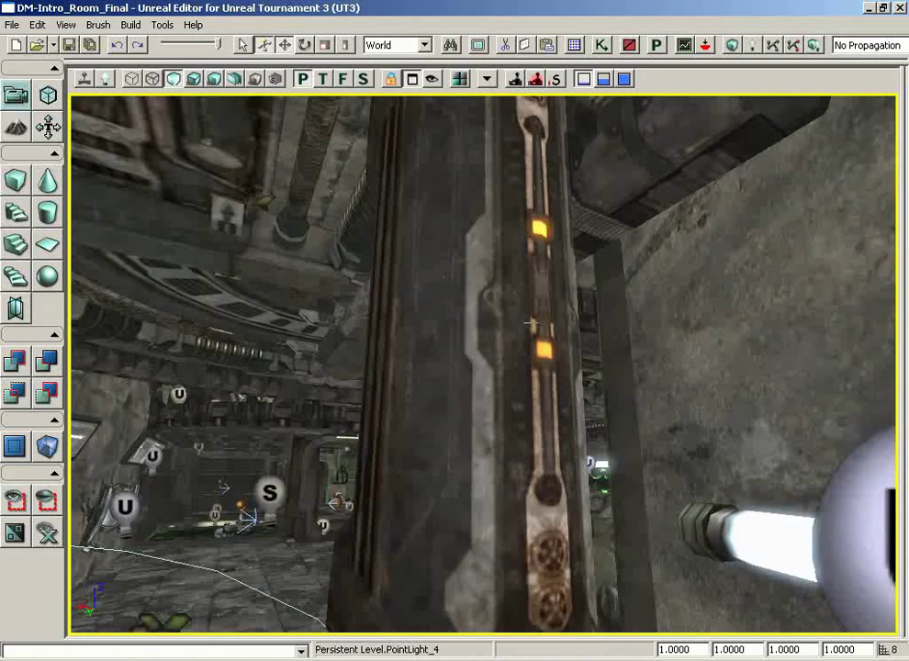
mouse_move(530, 323)
mouse_down()
mouse_move(650, 260)
mouse_move(698, 428)
mouse_move(692, 475)
mouse_up()
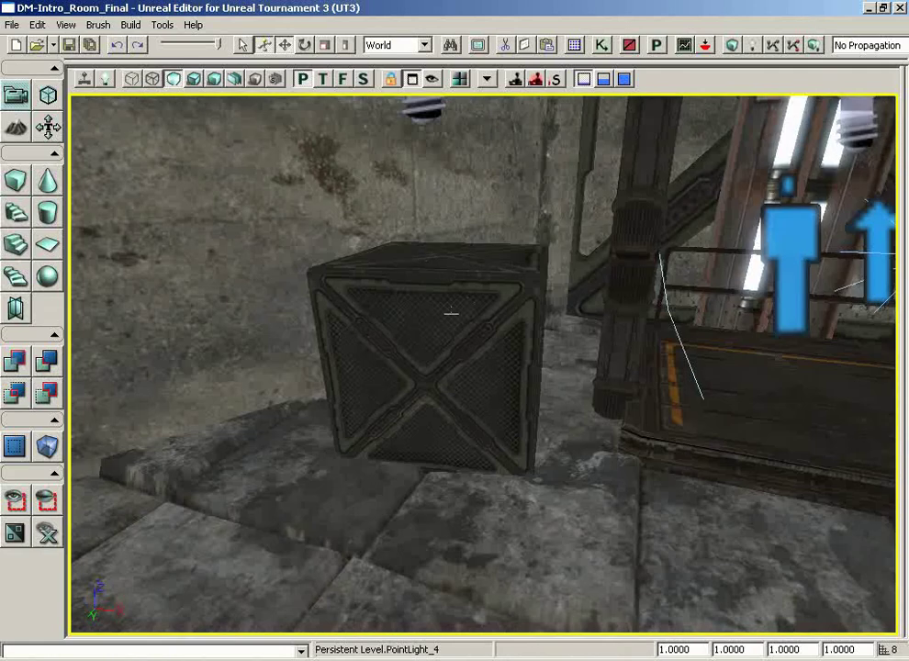
Select the crate and compare it in Lit and Texture Density views.
click(255, 80)
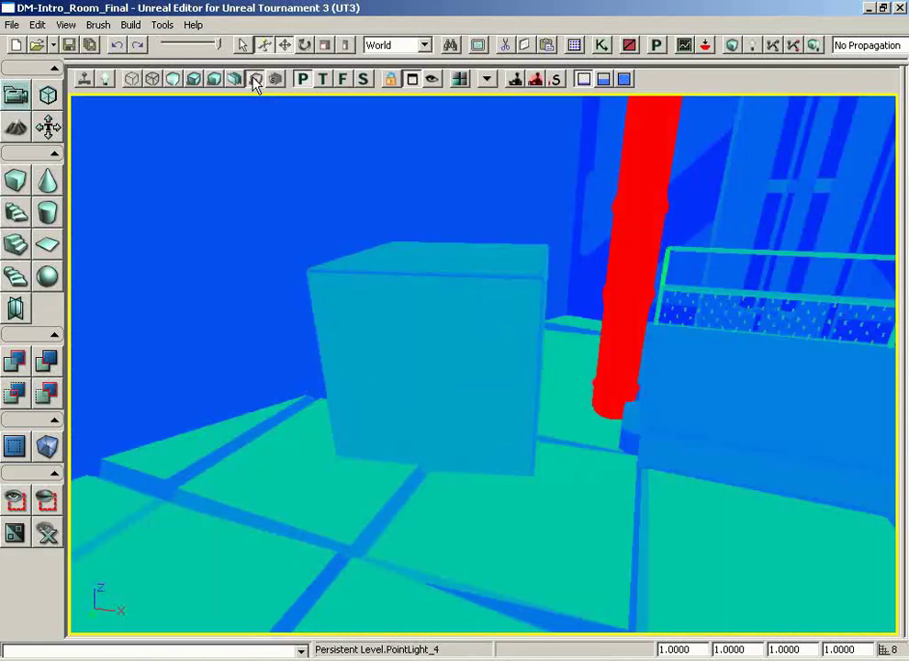
click(433, 313)
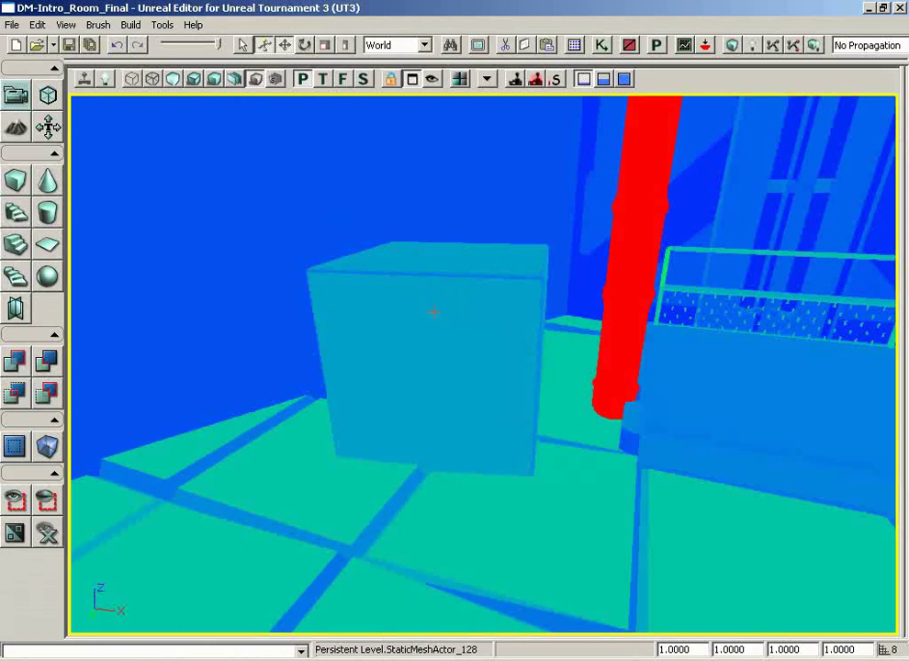
click(194, 80)
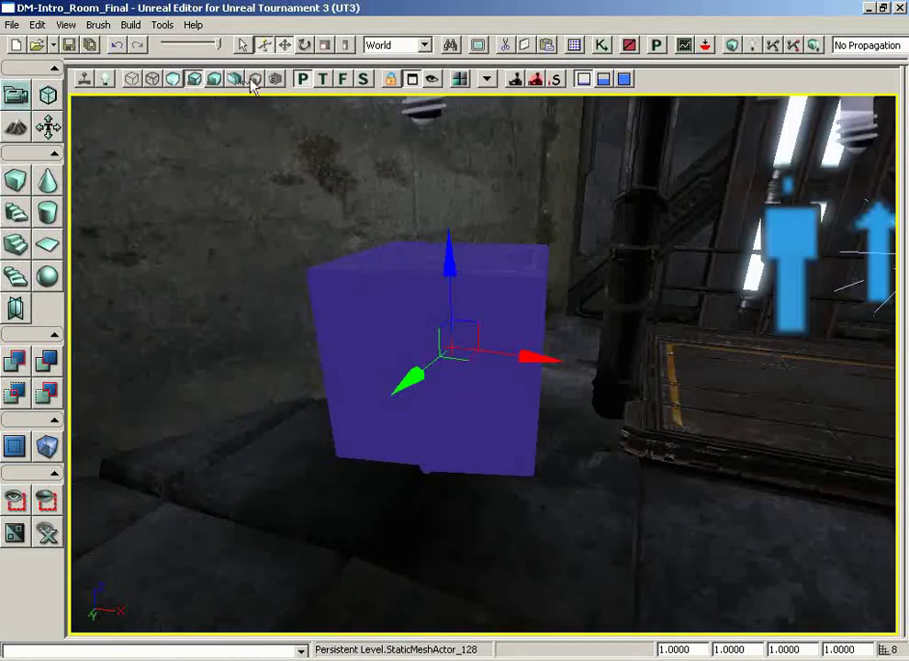
click(255, 78)
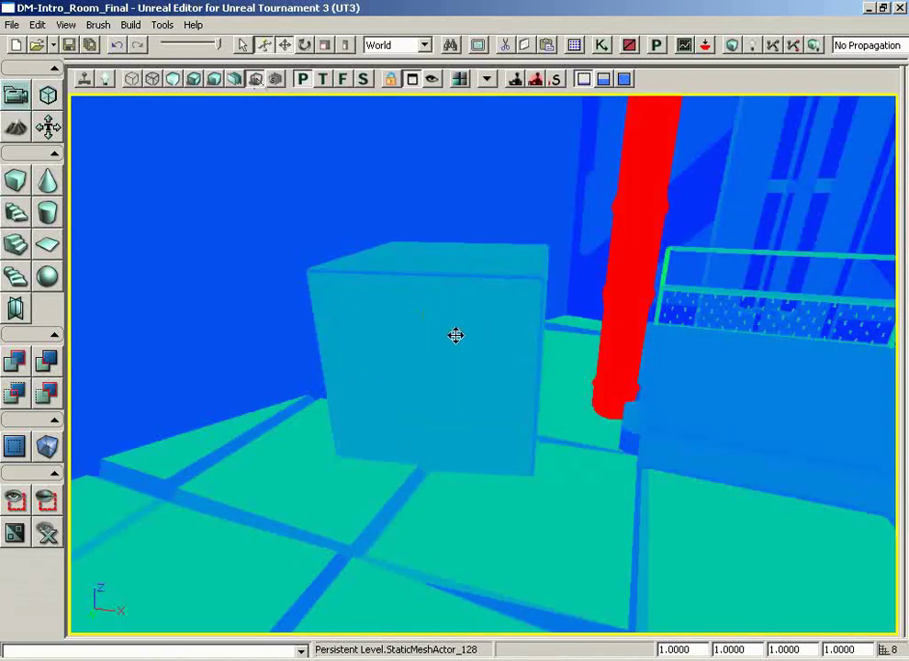
Scale the cube to 0.8, 0.2, then 0.1 via the drag-scale field, then back to 1.
click(675, 649)
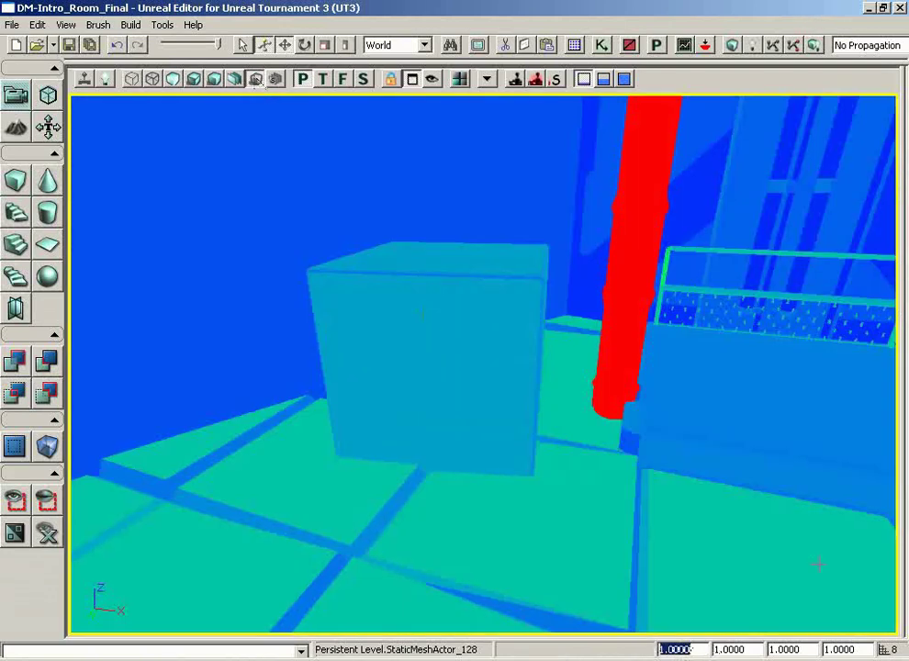
text(0.5)
key(Return)
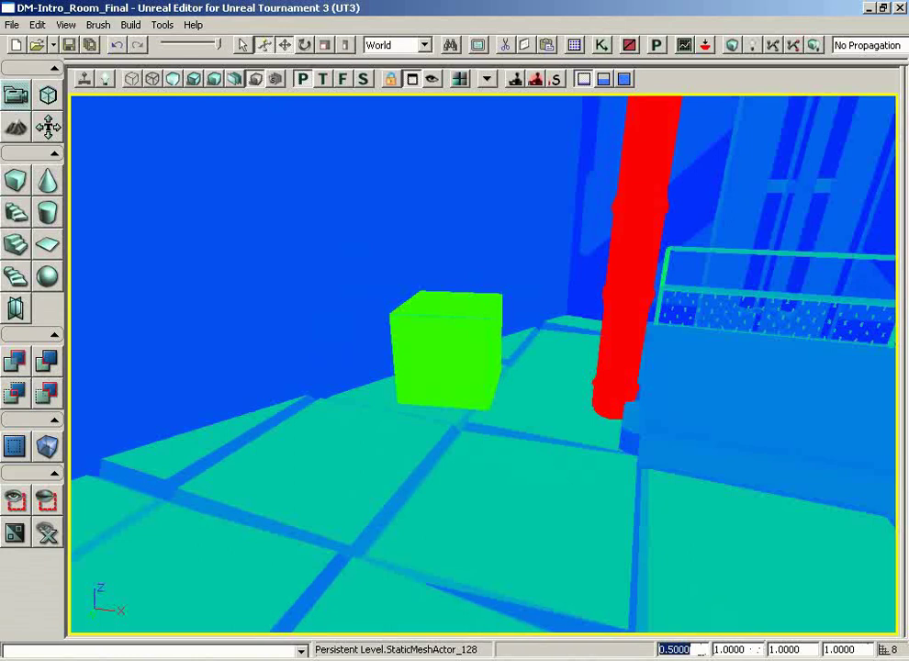
text(0.8)
key(Return)
text(0.2)
key(Return)
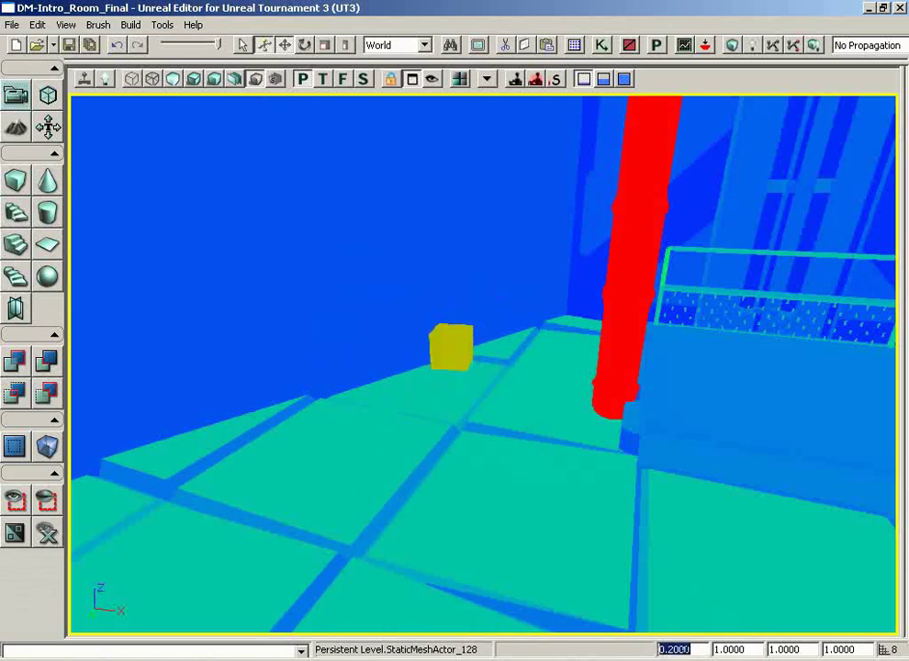
text(0.1)
key(Return)
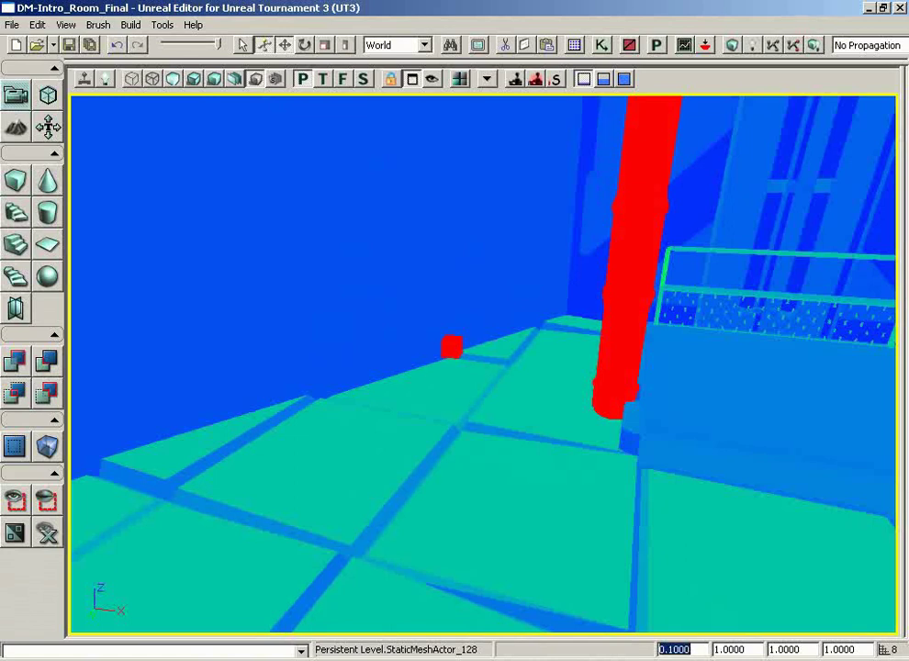
text(1)
key(Return)
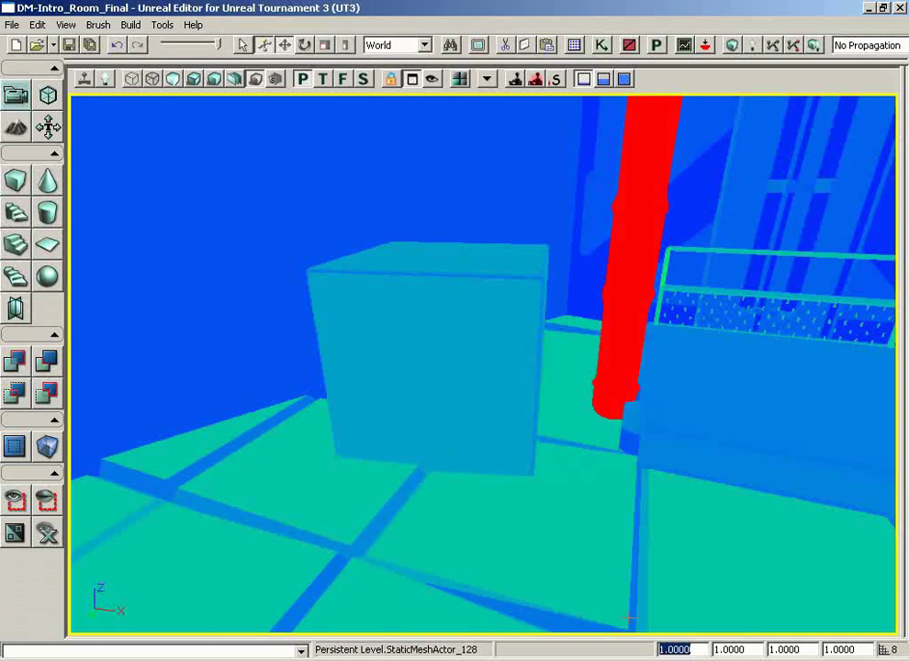
Move the camera back and turn it to reveal the left wall.
mouse_move(617, 495)
mouse_down()
mouse_move(643, 524)
mouse_move(570, 529)
mouse_up()
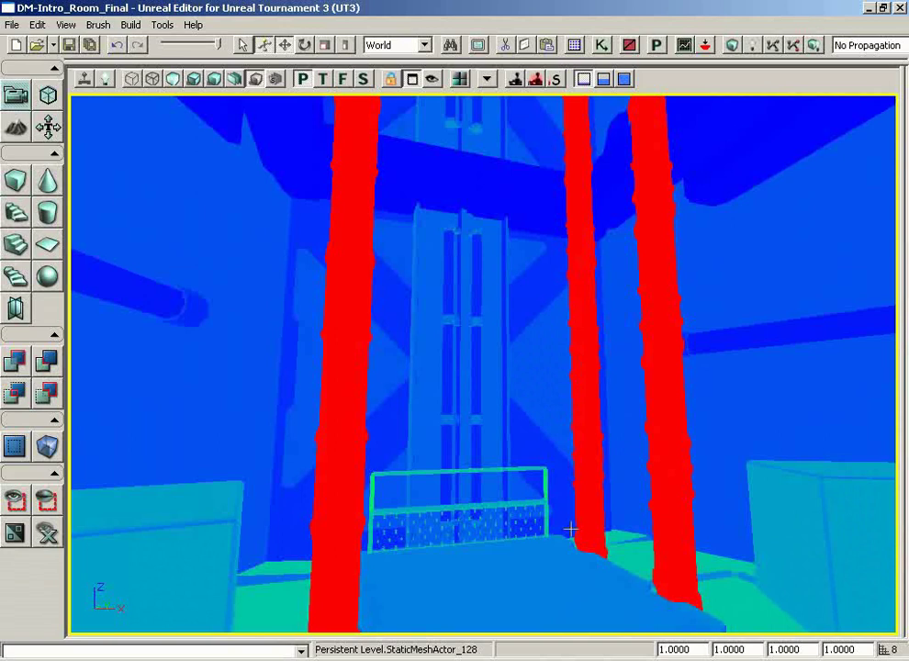
mouse_move(570, 530)
mouse_down()
mouse_move(370, 532)
mouse_move(459, 480)
mouse_up()
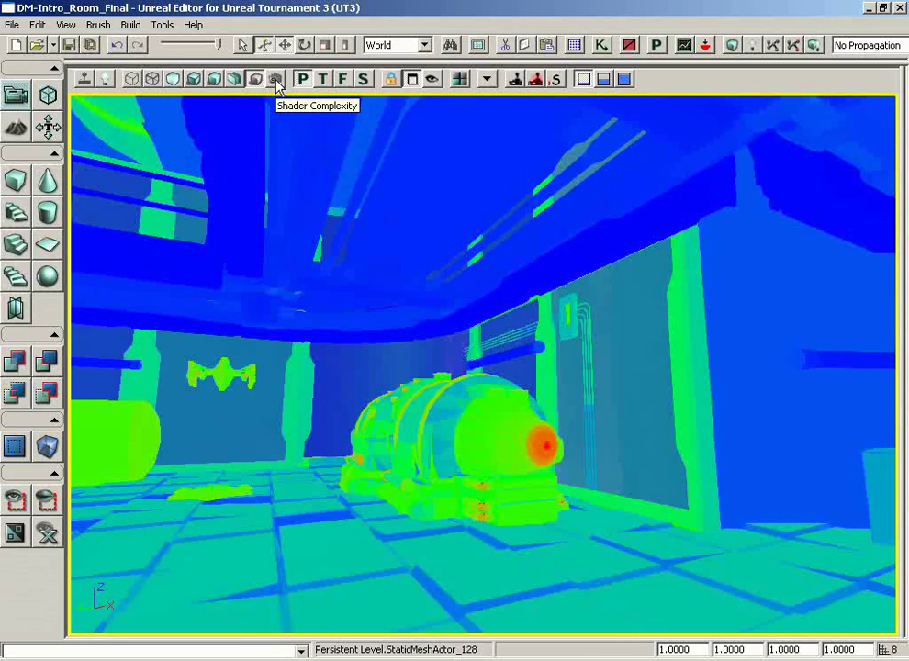
click(277, 81)
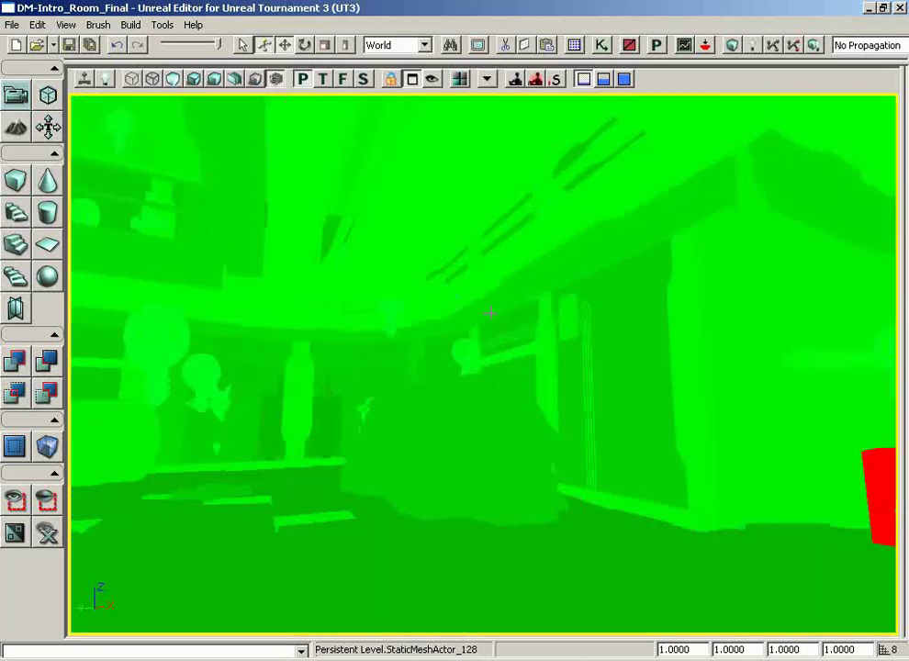
drag(483, 315, 484, 313)
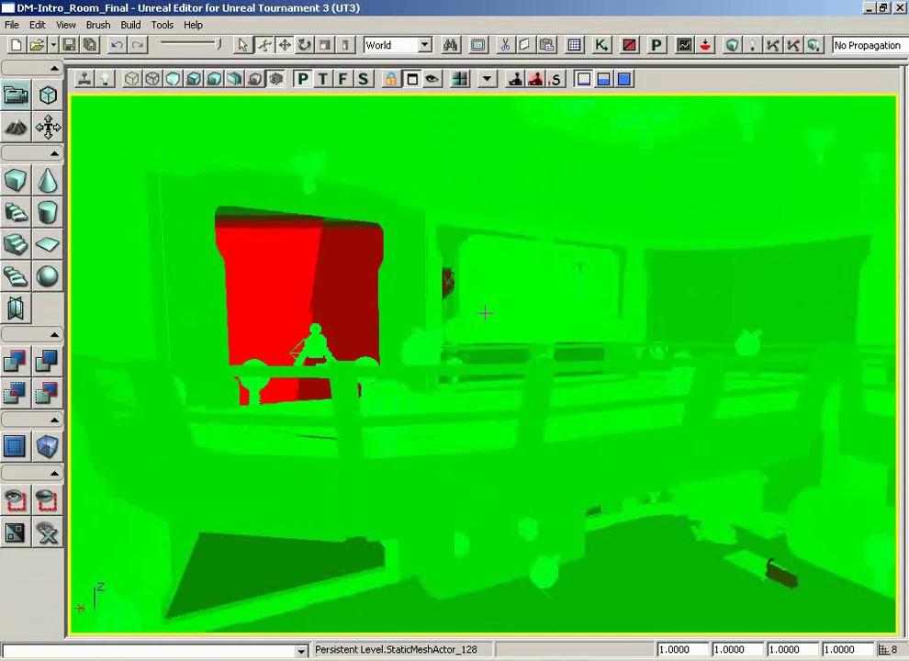
drag(484, 313, 423, 206)
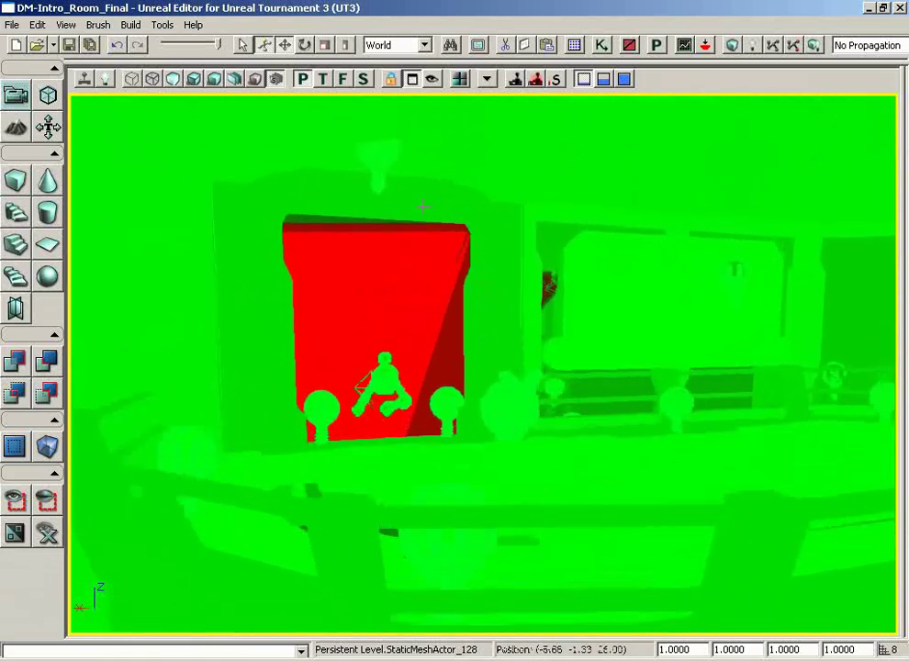
drag(423, 205, 478, 313)
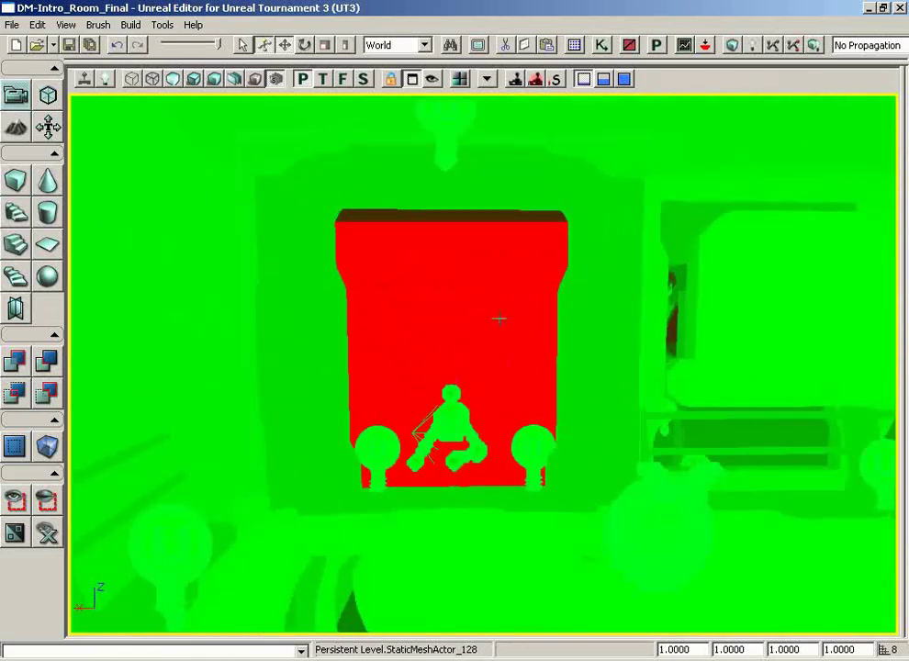
drag(427, 371, 435, 292)
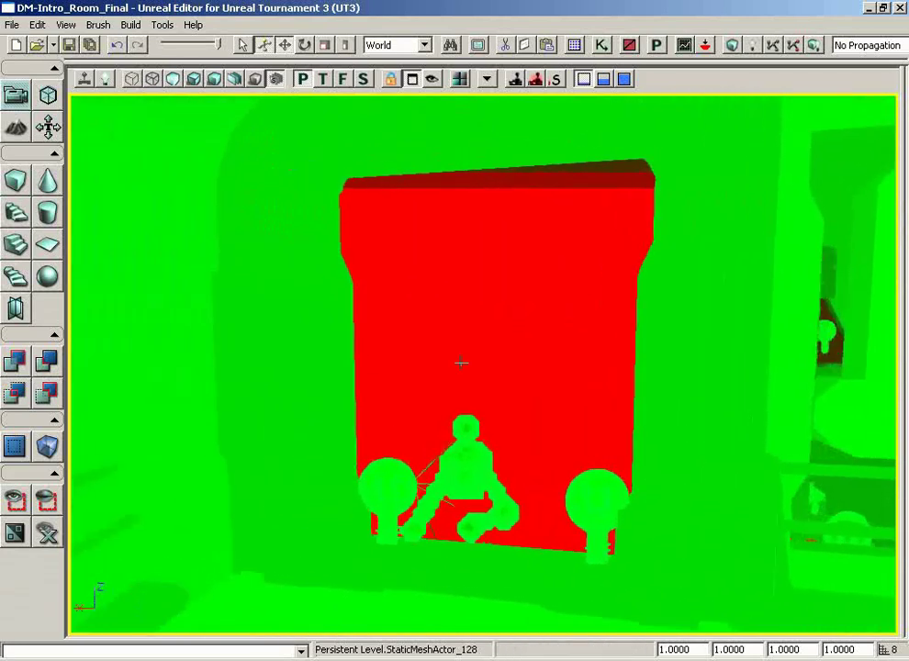
mouse_move(434, 292)
mouse_down()
mouse_move(205, 302)
mouse_move(67, 220)
mouse_move(408, 294)
mouse_up()
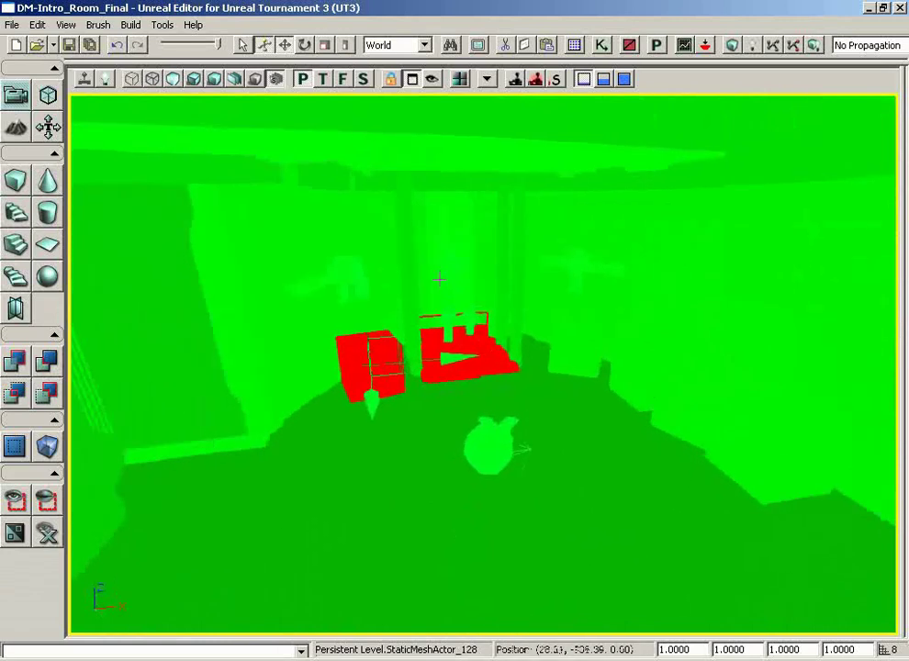
mouse_move(408, 294)
mouse_down()
mouse_move(429, 418)
mouse_move(478, 374)
mouse_move(386, 91)
mouse_move(472, 403)
mouse_up()
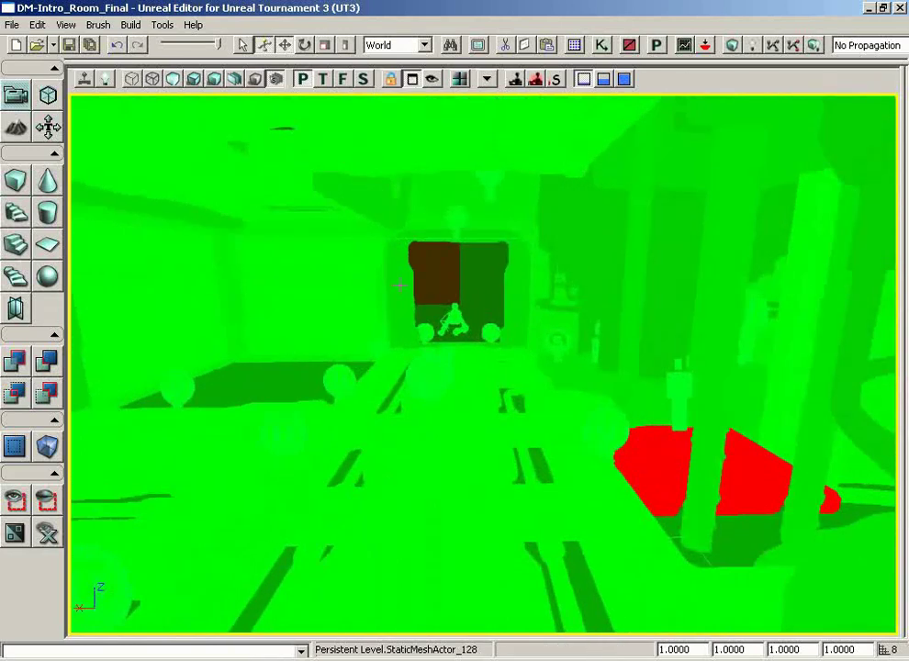
Return the viewport to Lit mode, preview Game View, and enable real-time updates.
click(194, 81)
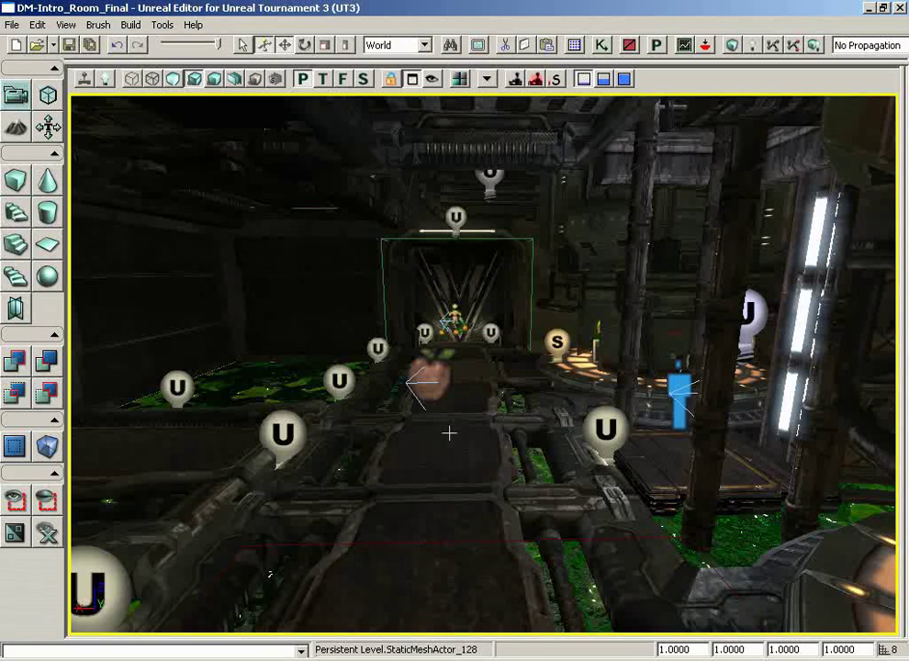
key(g)
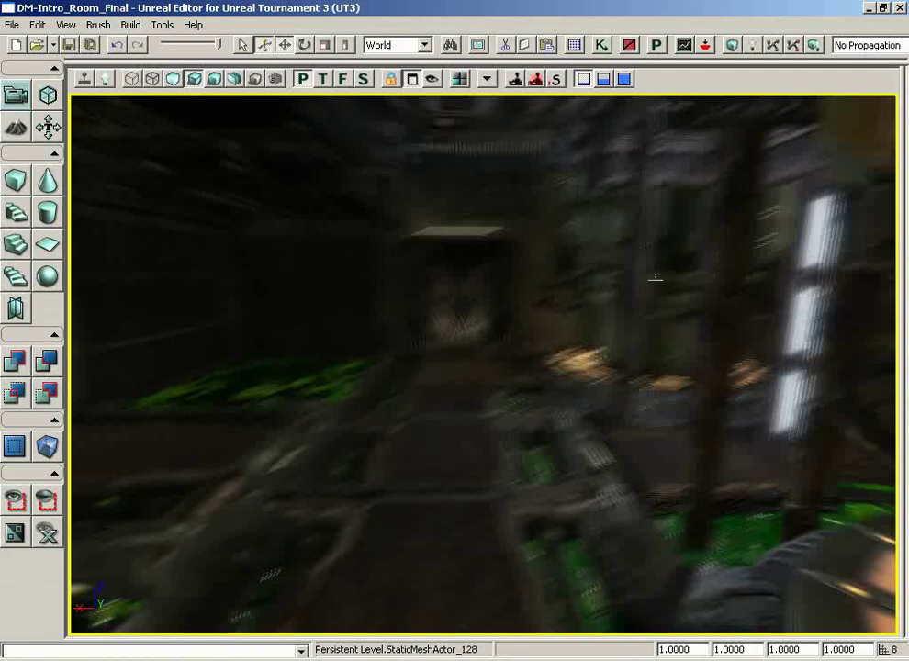
click(84, 79)
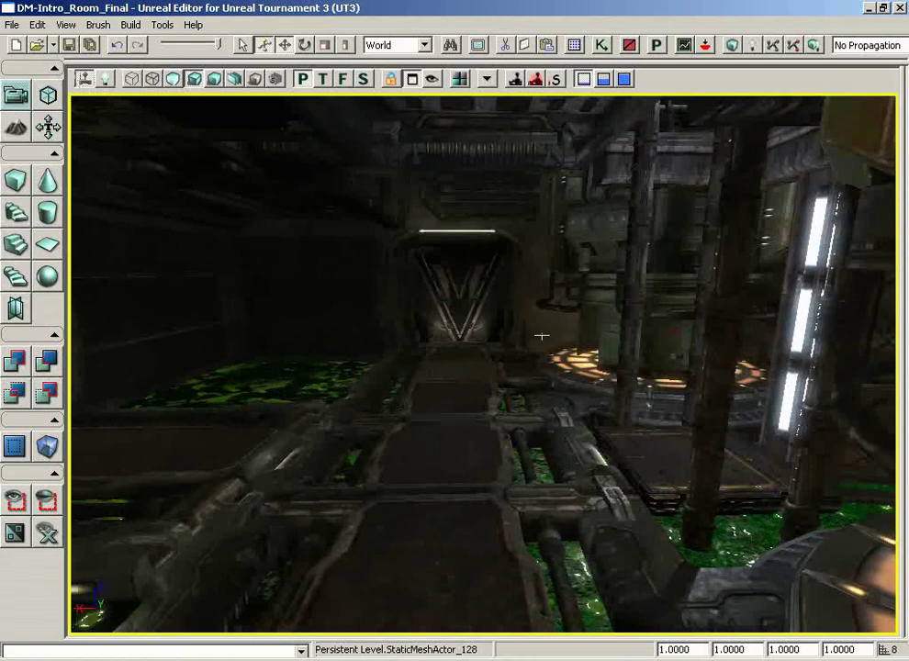
Fly through the doorway toward the central platform, briefly selecting the platform and doorway meshes.
mouse_move(542, 337)
mouse_down()
mouse_move(381, 338)
mouse_move(490, 255)
mouse_up()
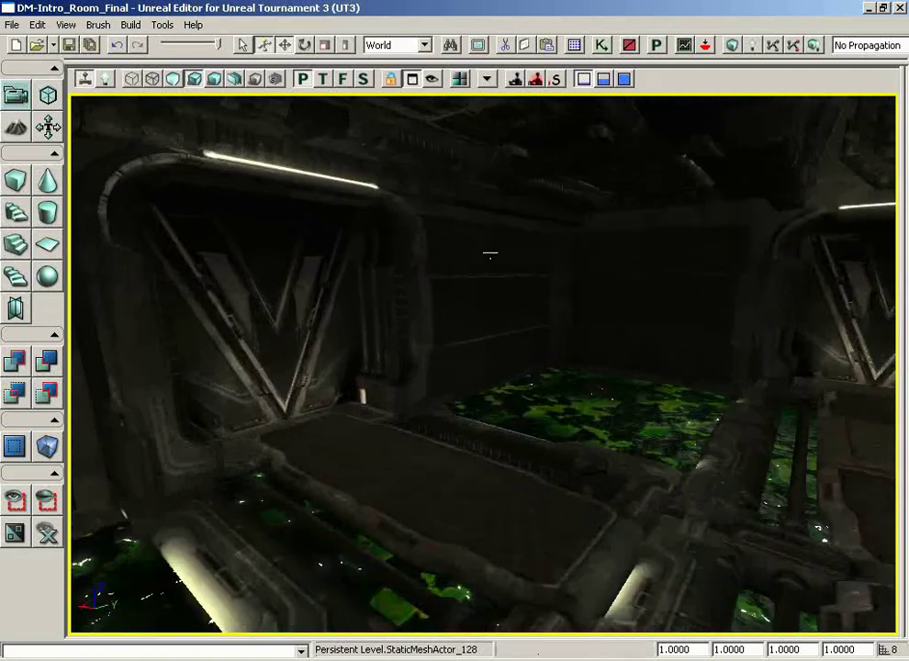
drag(511, 376, 791, 365)
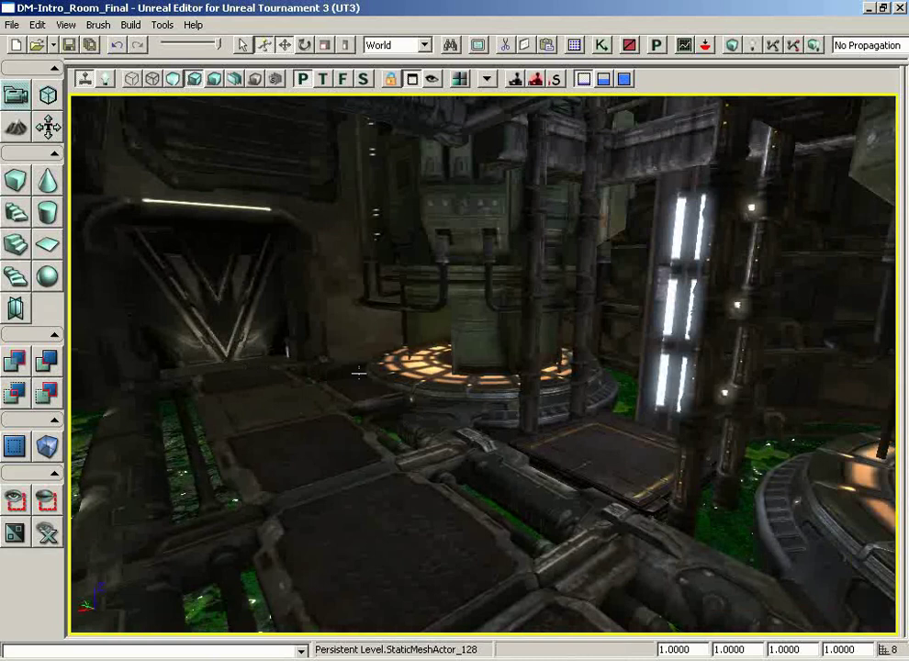
mouse_move(358, 372)
mouse_down()
mouse_move(401, 386)
mouse_move(338, 398)
mouse_move(642, 389)
mouse_move(335, 317)
mouse_up()
click(376, 442)
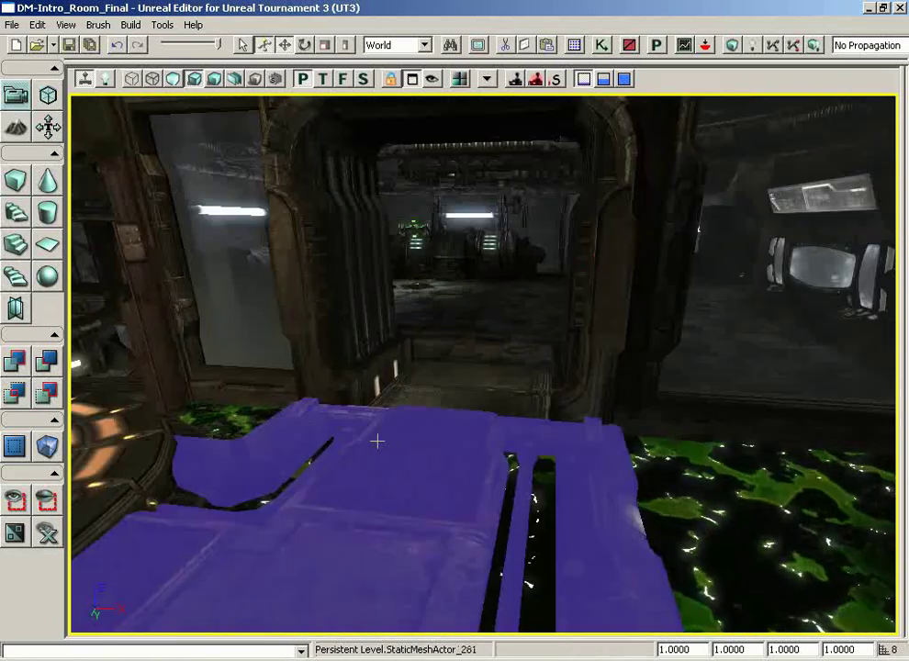
click(458, 387)
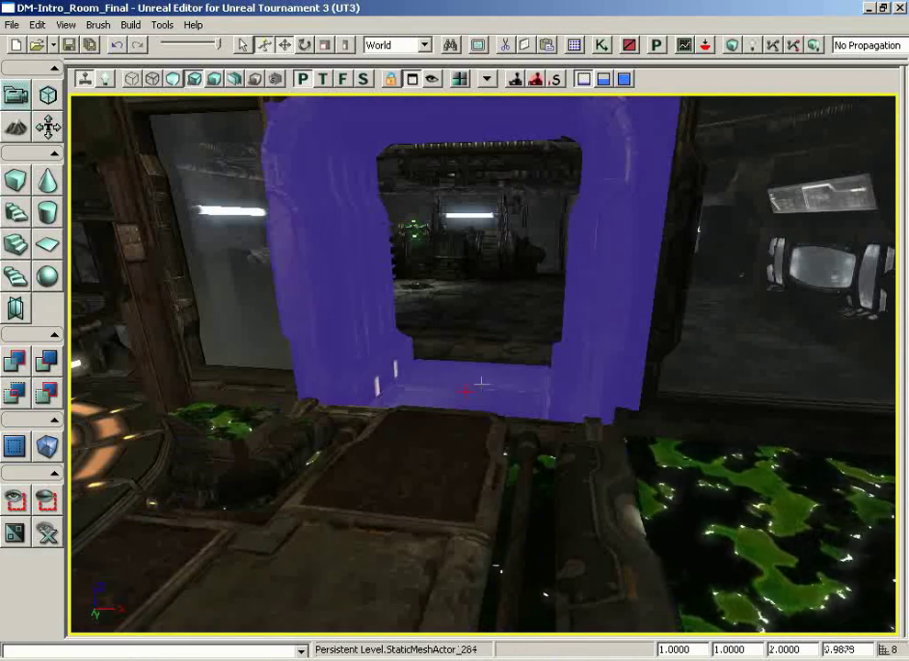
click(426, 379)
drag(426, 379, 426, 275)
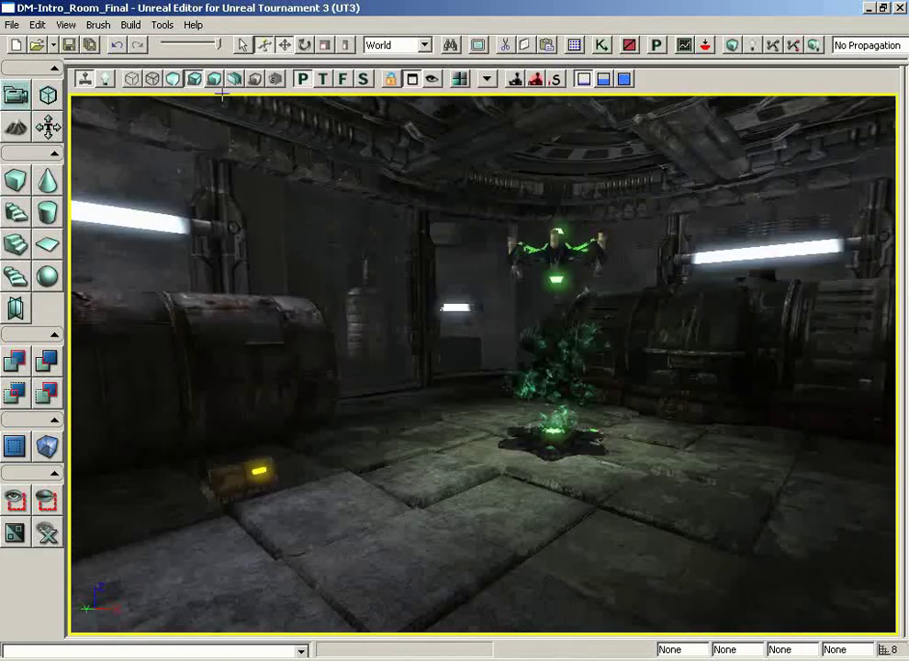
mouse_move(413, 419)
mouse_down()
mouse_move(798, 409)
mouse_move(897, 374)
mouse_move(414, 420)
mouse_up()
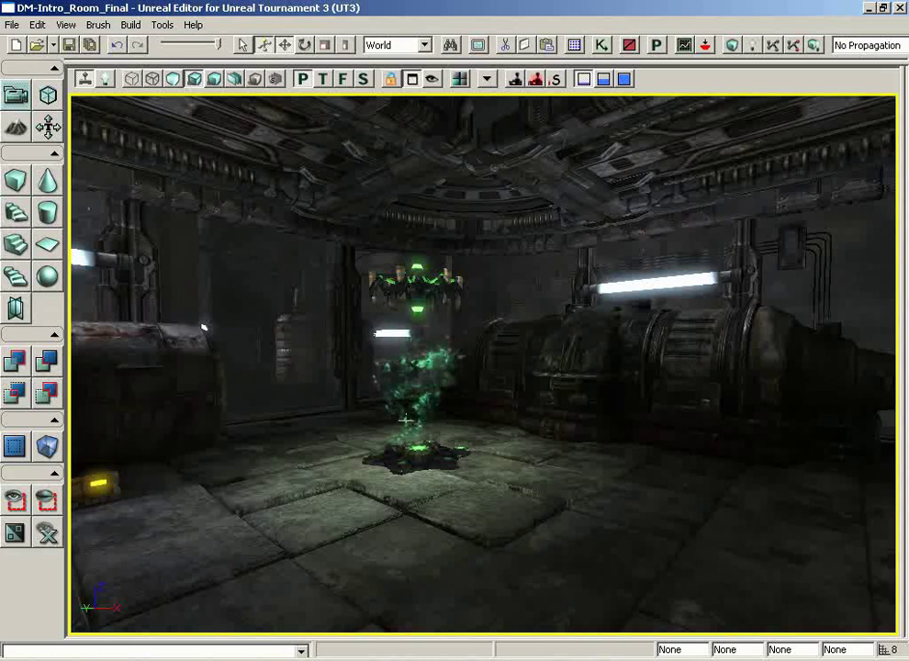
right_drag(404, 421, 212, 457)
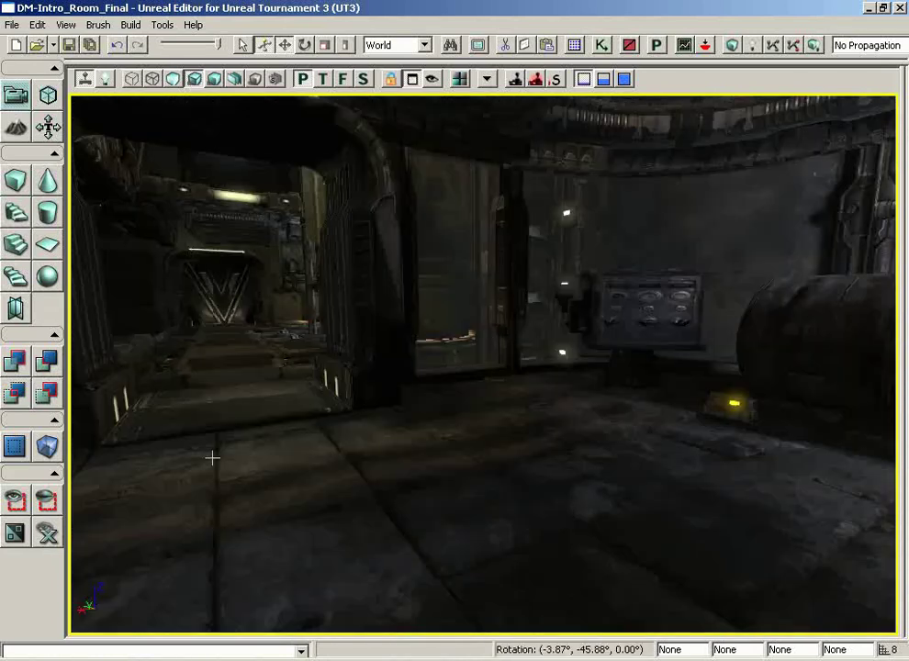
right_drag(212, 457, 377, 444)
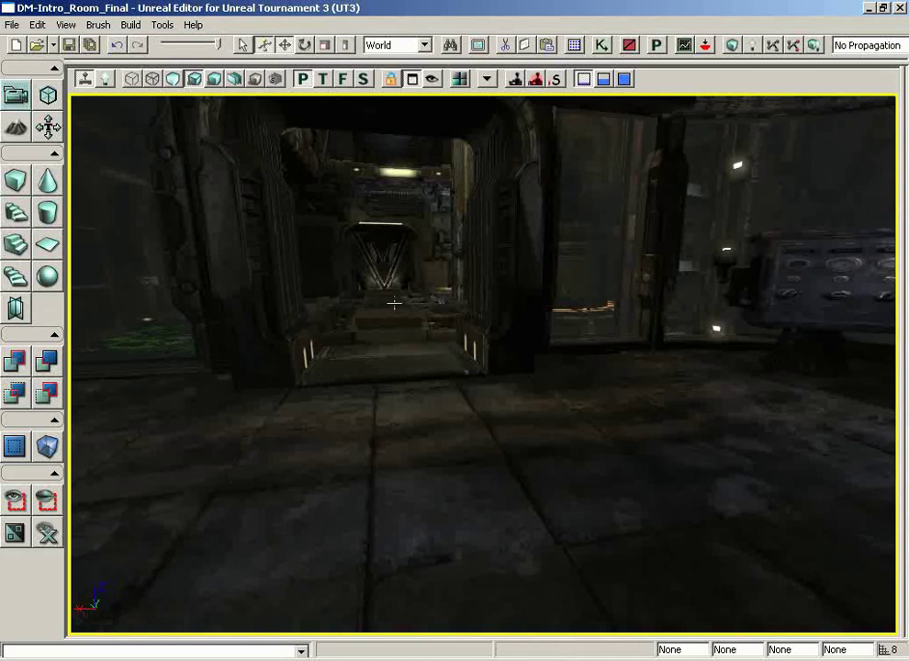
Raise the floor piece before the doorway, then deselect it and leave Game View.
click(415, 404)
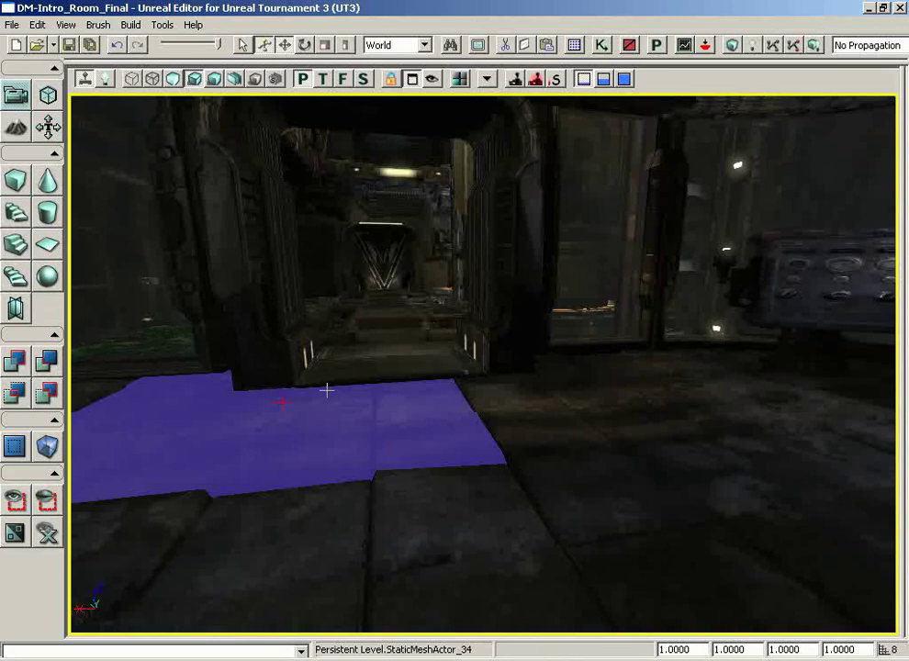
key(g)
mouse_move(270, 338)
mouse_down()
mouse_move(271, 297)
mouse_move(273, 330)
mouse_up()
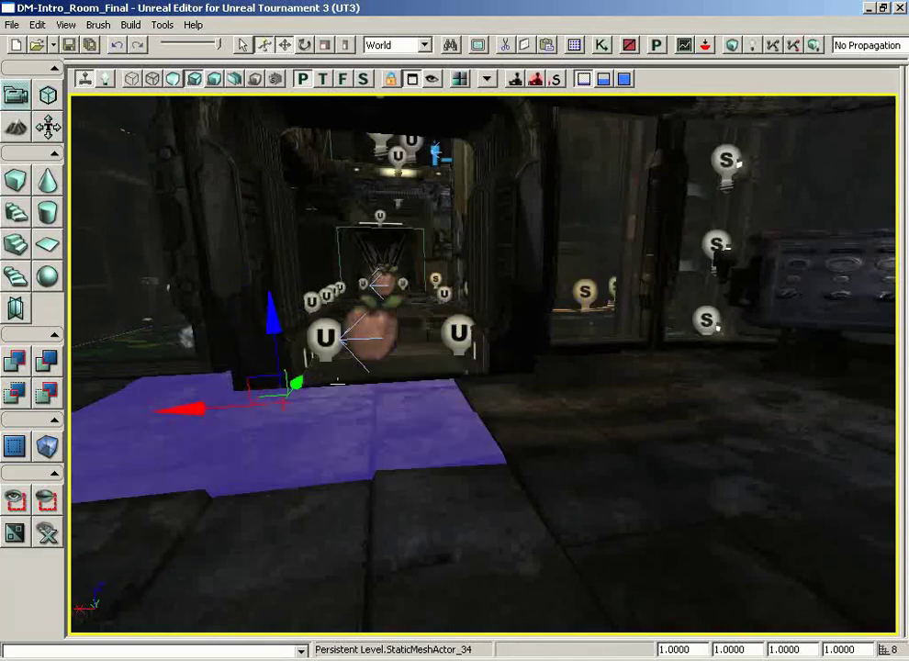
key(g)
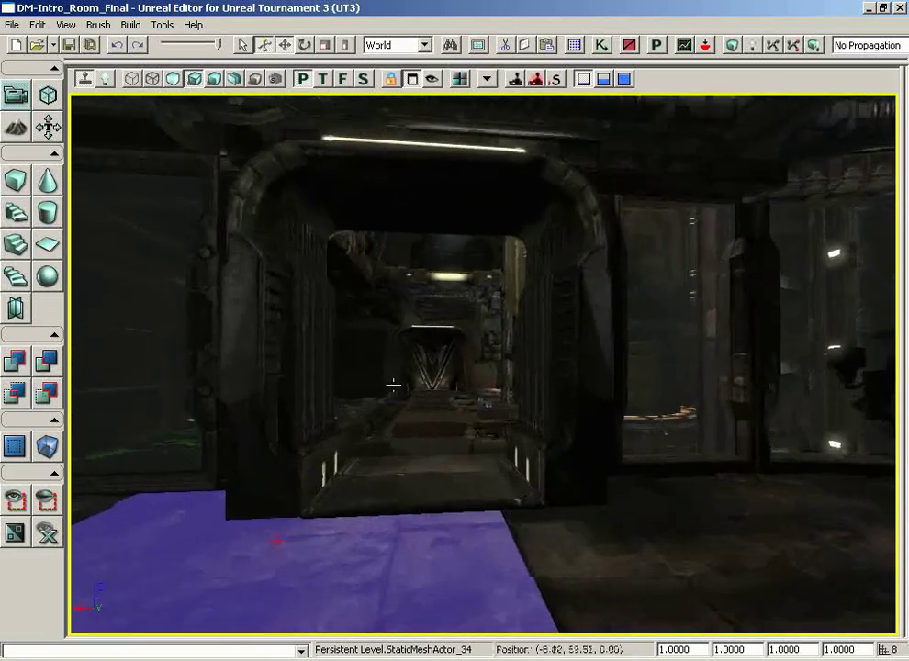
drag(373, 428, 408, 429)
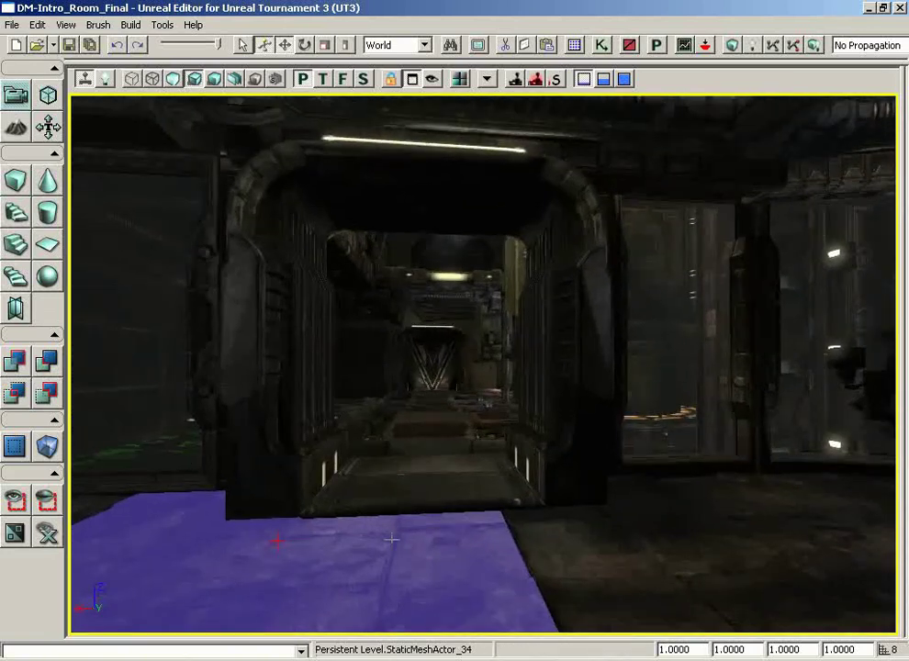
key(Escape)
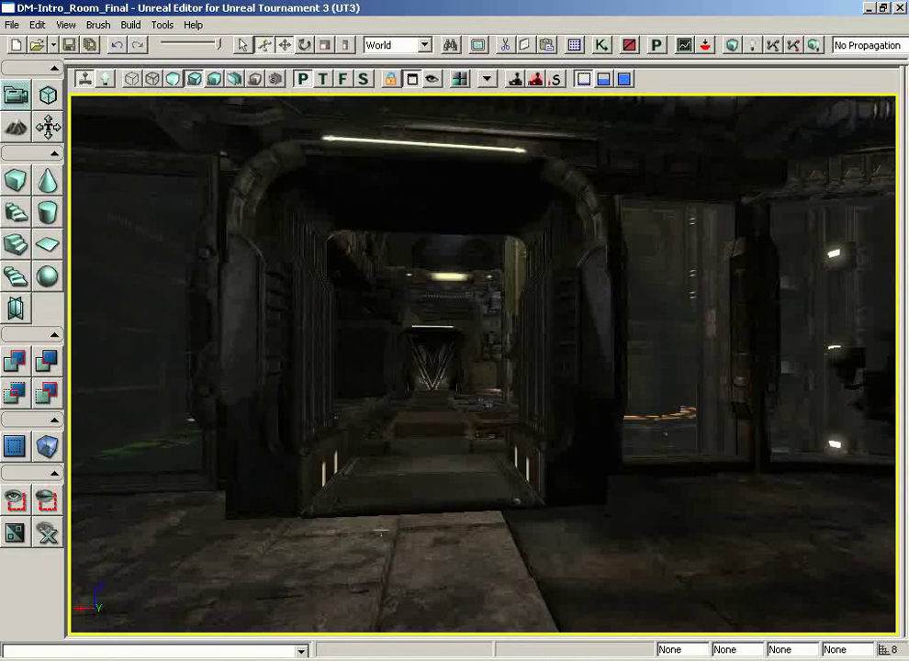
key(g)
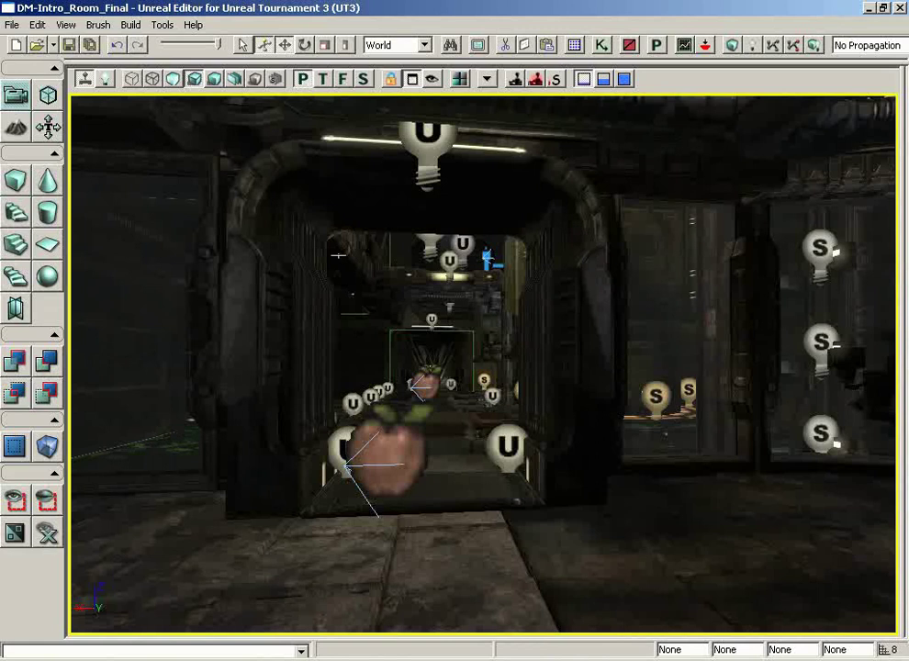
Switch the full-size viewport to the Top view.
click(323, 80)
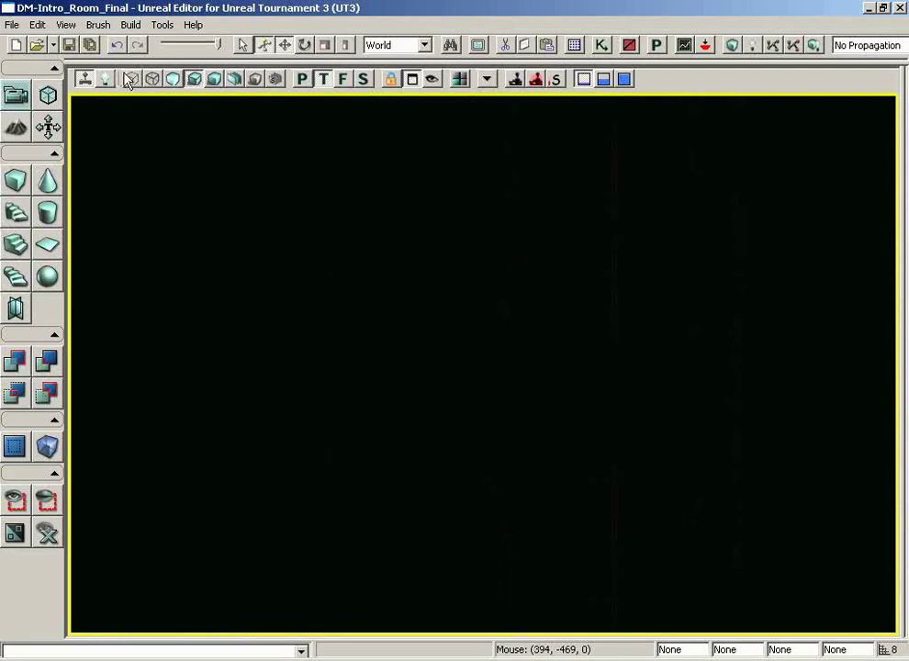
Render the top view as brush wireframe, pan it, then restore four viewports.
click(133, 80)
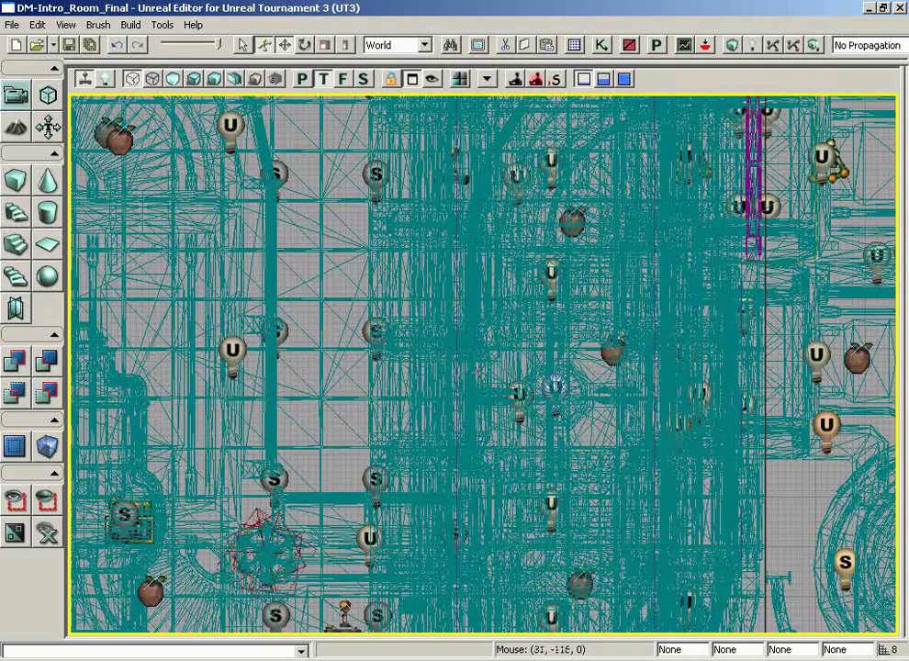
scroll(197, 418, down, 3)
scroll(197, 417, down, 2)
drag(310, 365, 209, 355)
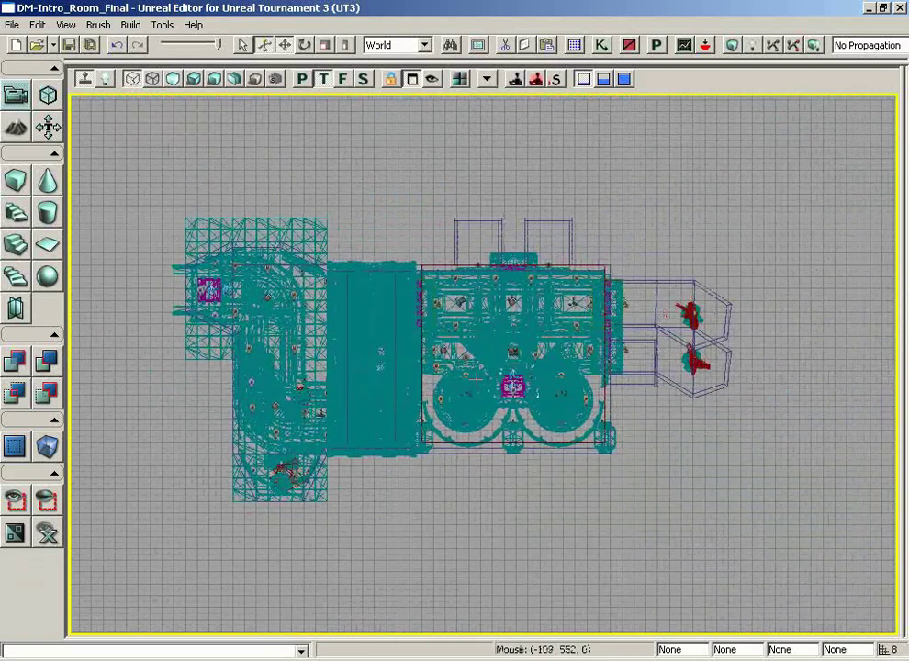
click(412, 84)
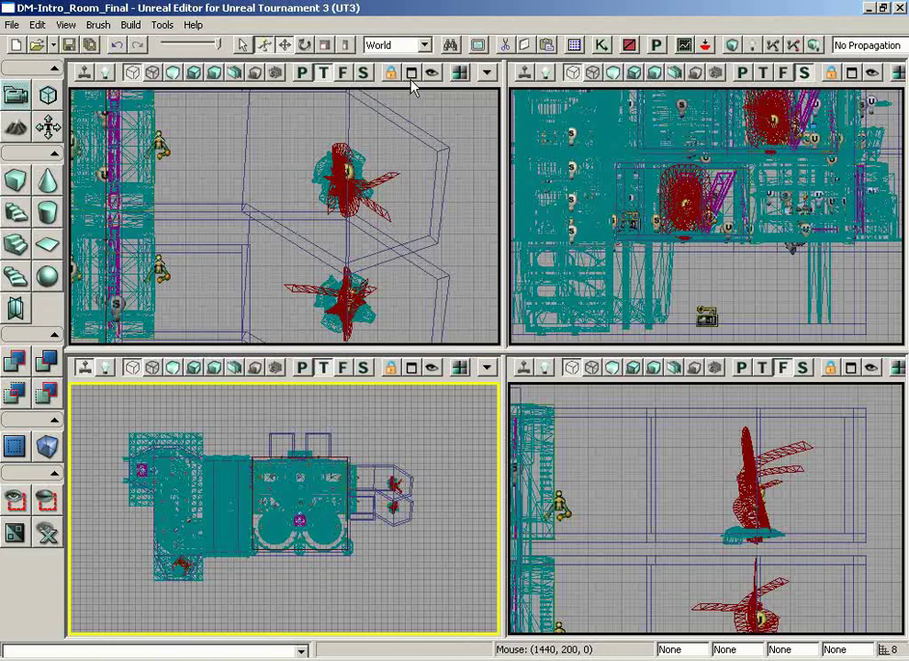
Frame the whole level in the lower-left top view and maximize it.
click(284, 216)
scroll(284, 215, down, 3)
scroll(285, 215, down, 1)
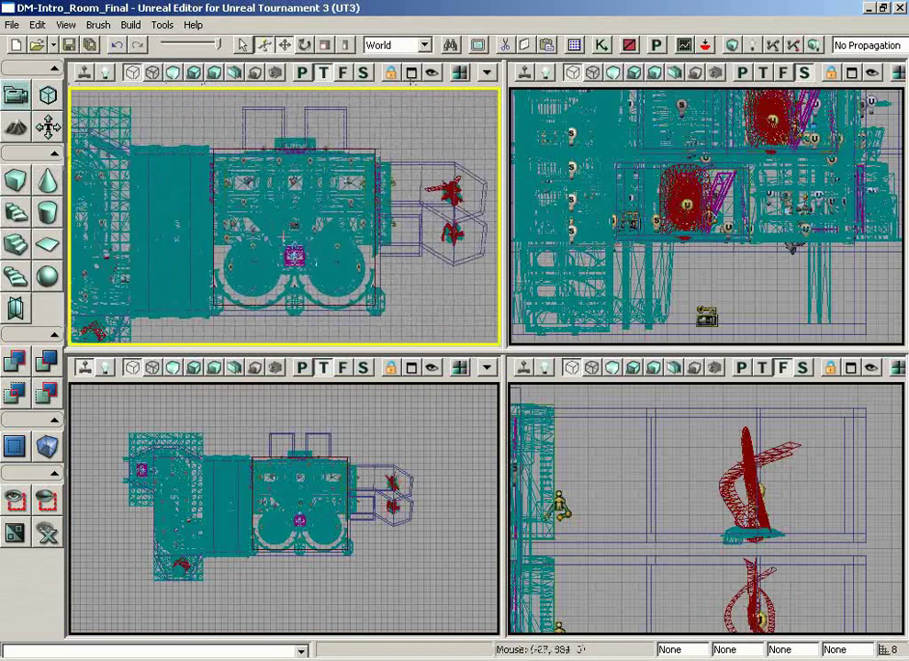
scroll(284, 216, down, 2)
mouse_move(284, 216)
mouse_down()
mouse_move(285, 276)
mouse_move(262, 225)
mouse_up()
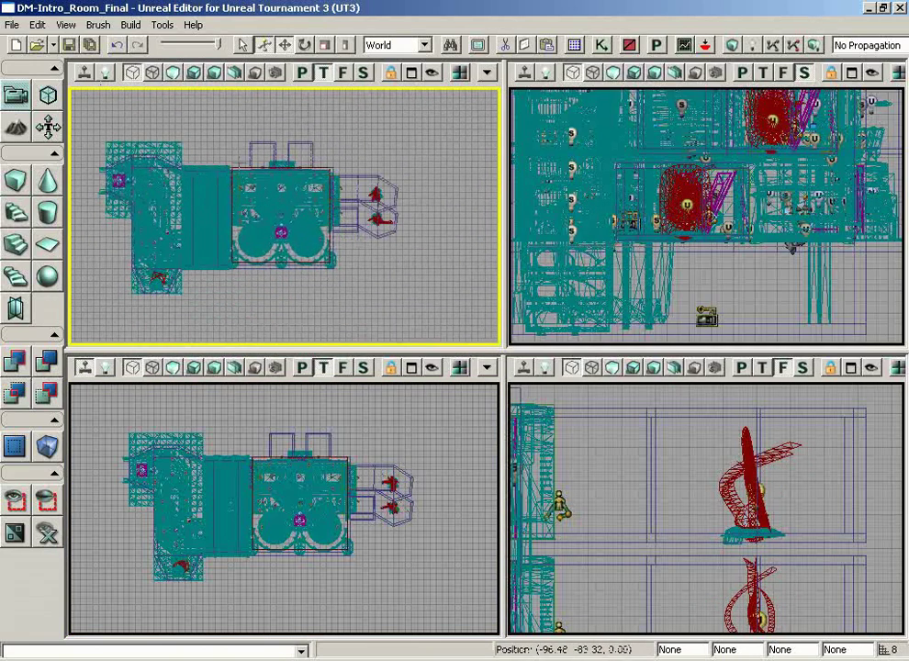
click(411, 367)
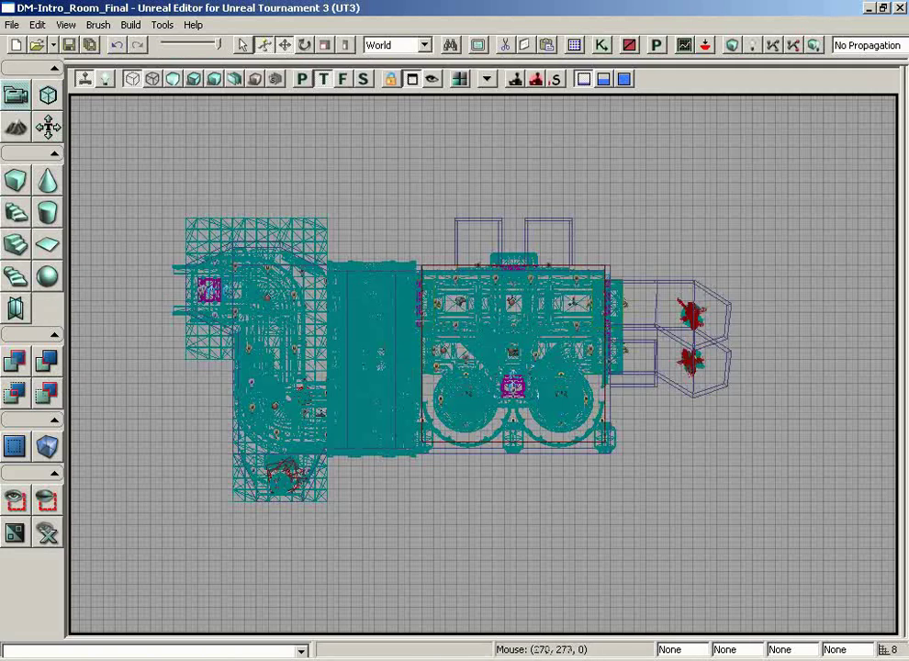
Test Front, Side, Perspective and Lit, set Top with plain Wireframe, then maximize top-left.
click(344, 81)
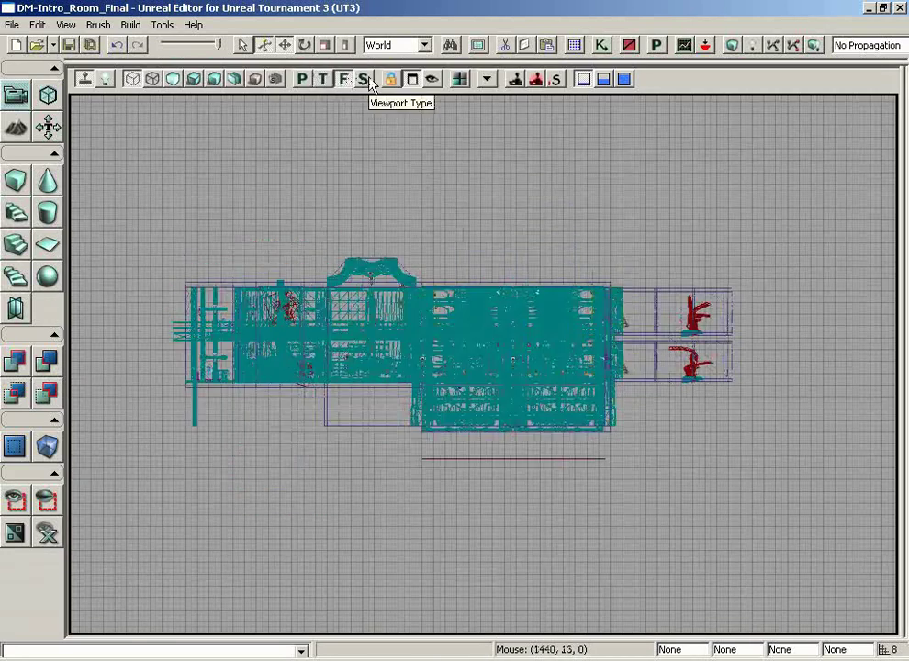
click(366, 79)
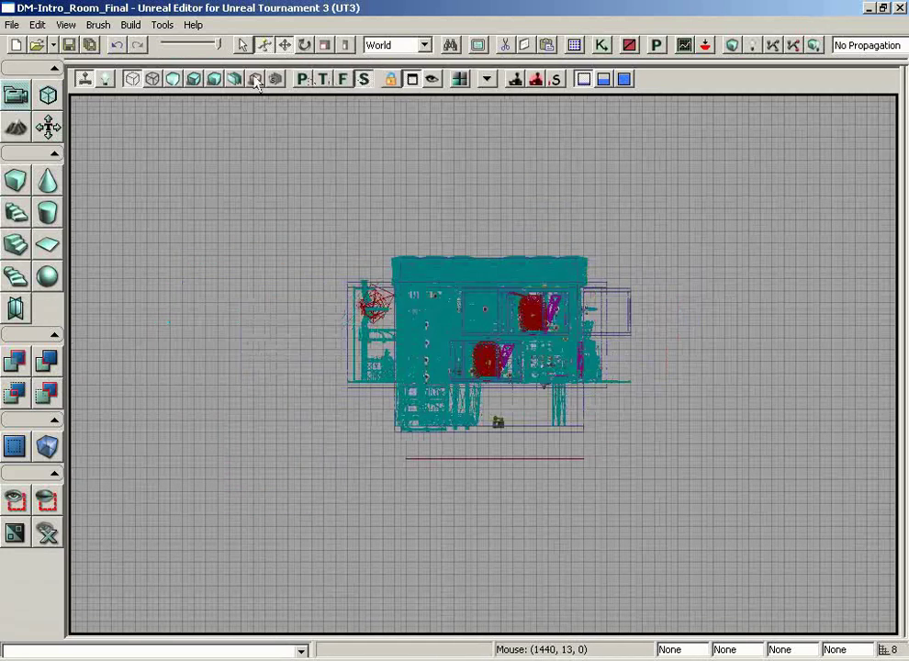
click(303, 80)
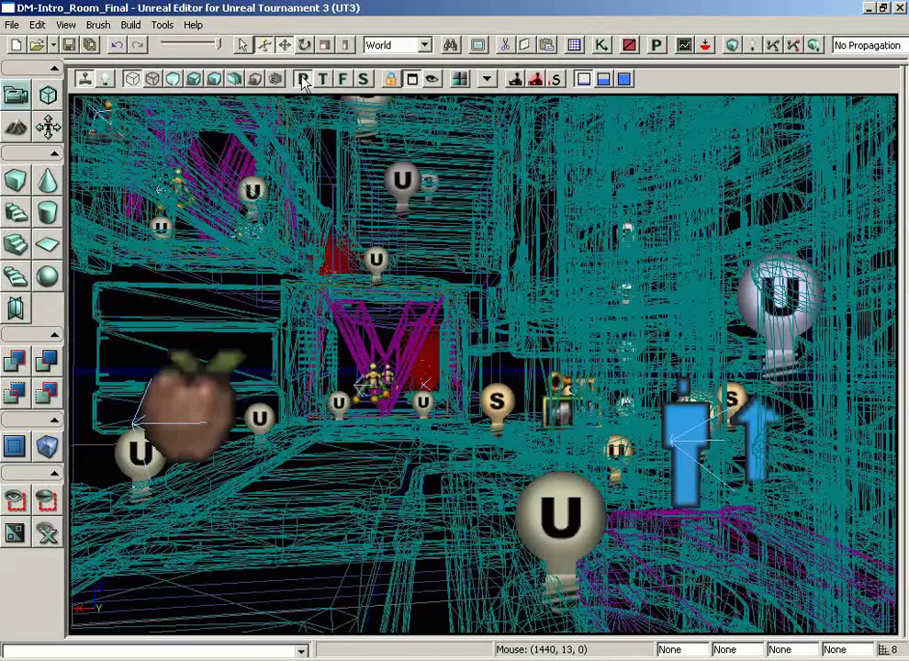
click(192, 83)
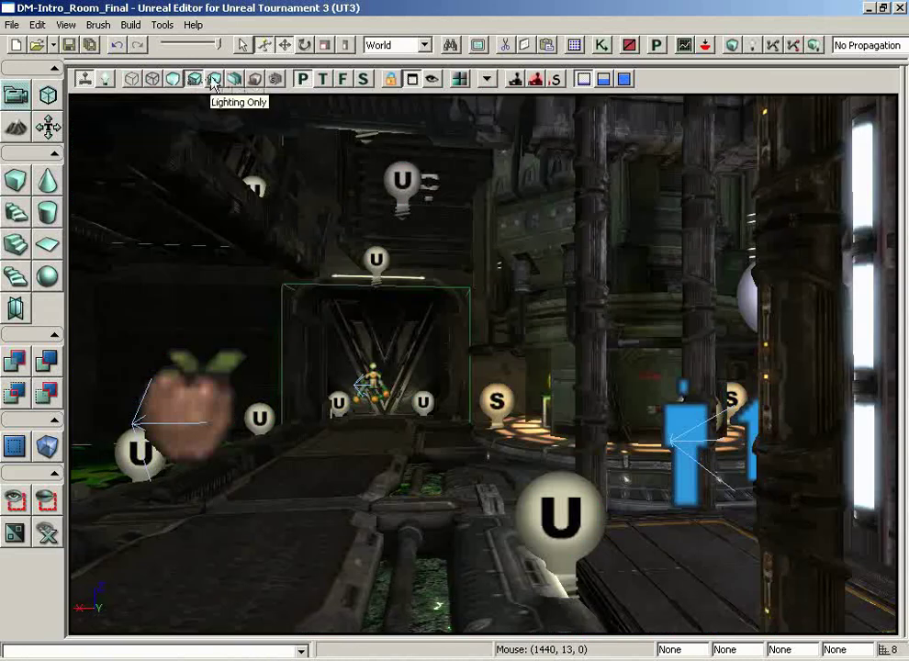
click(325, 80)
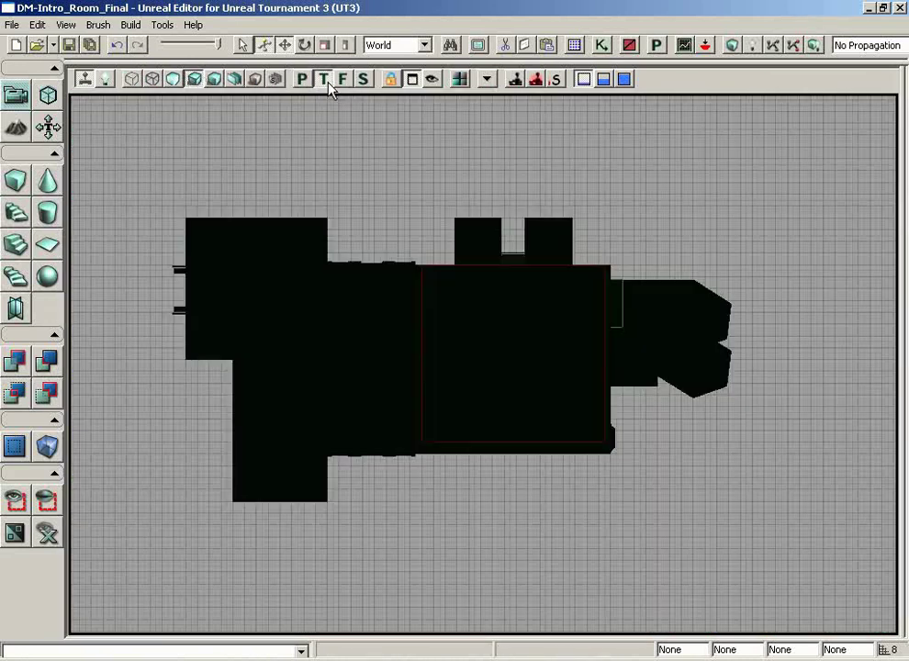
click(152, 80)
click(153, 80)
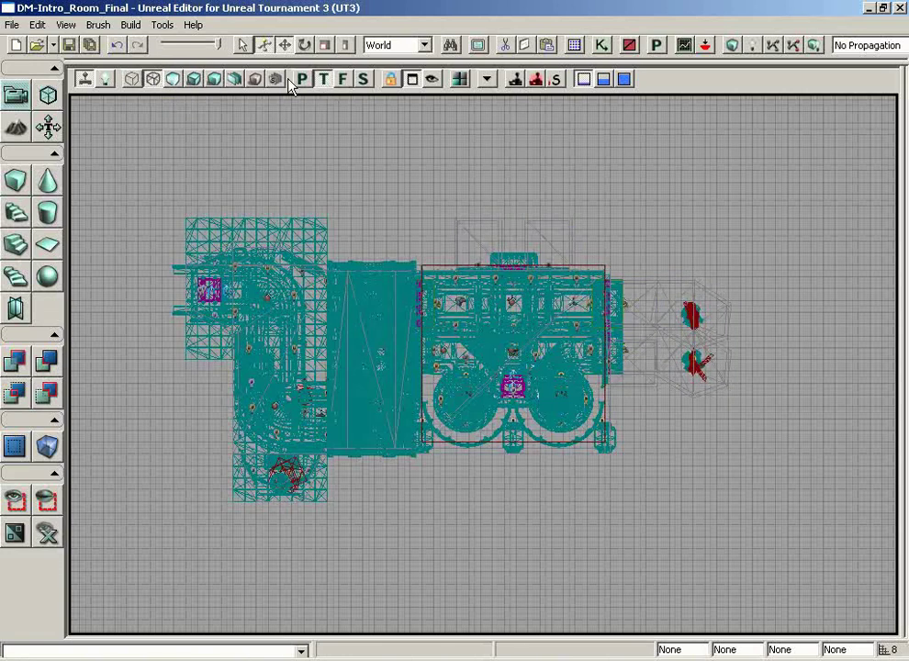
click(410, 81)
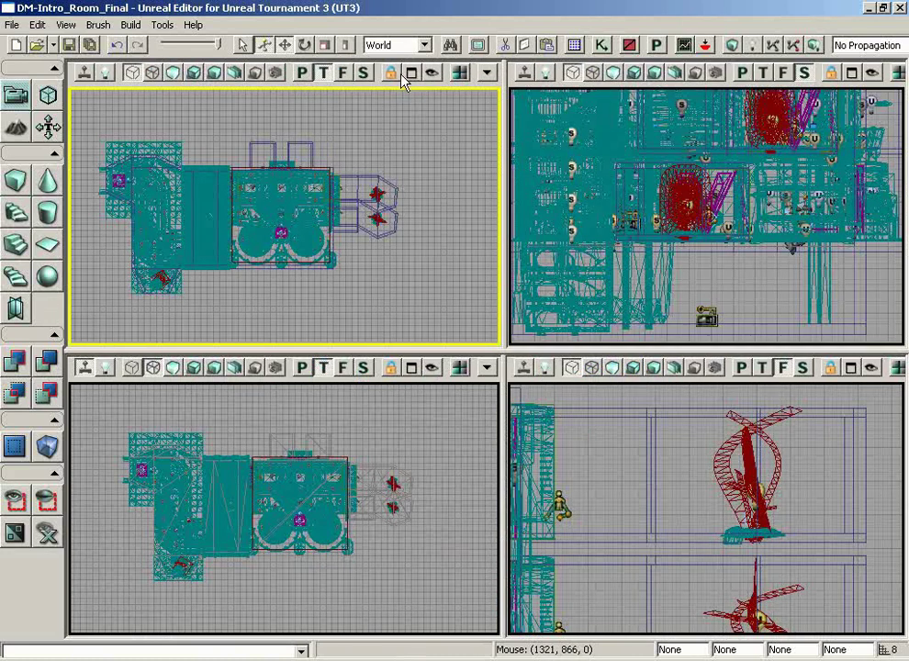
click(411, 75)
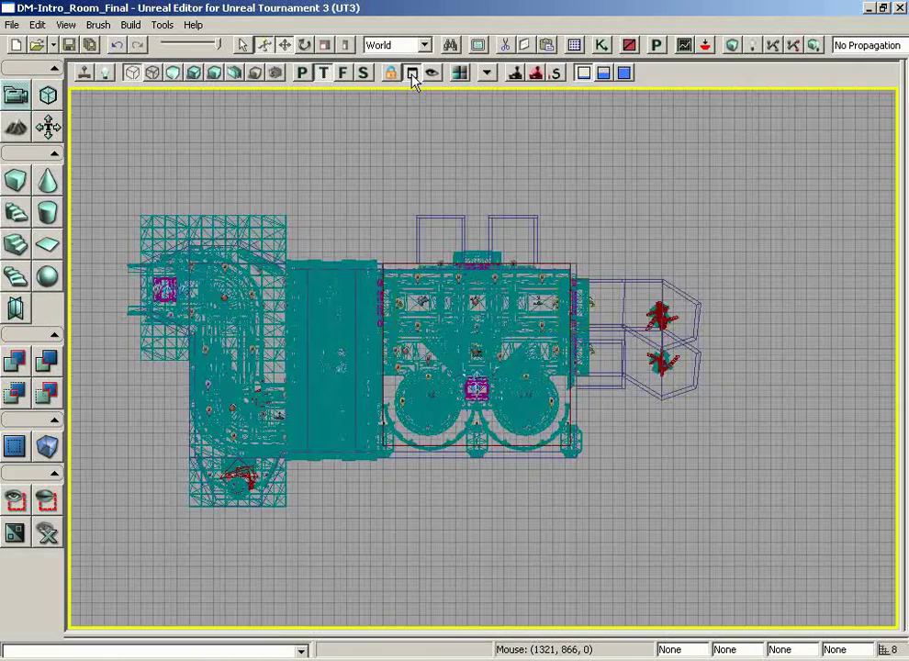
Make the top-left view a lit perspective facing the corridor, with Game View on.
click(302, 72)
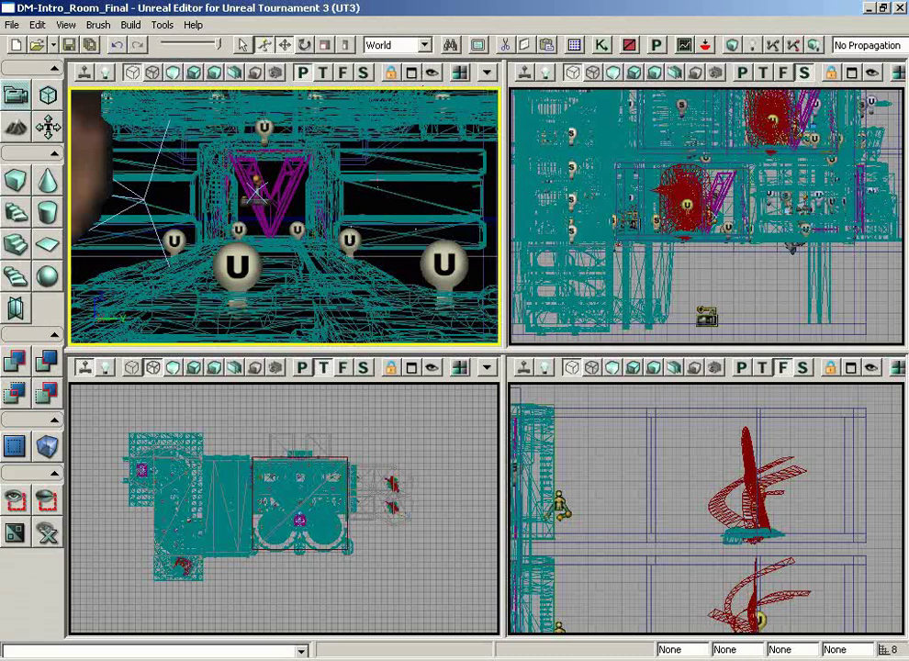
right_drag(317, 174, 317, 174)
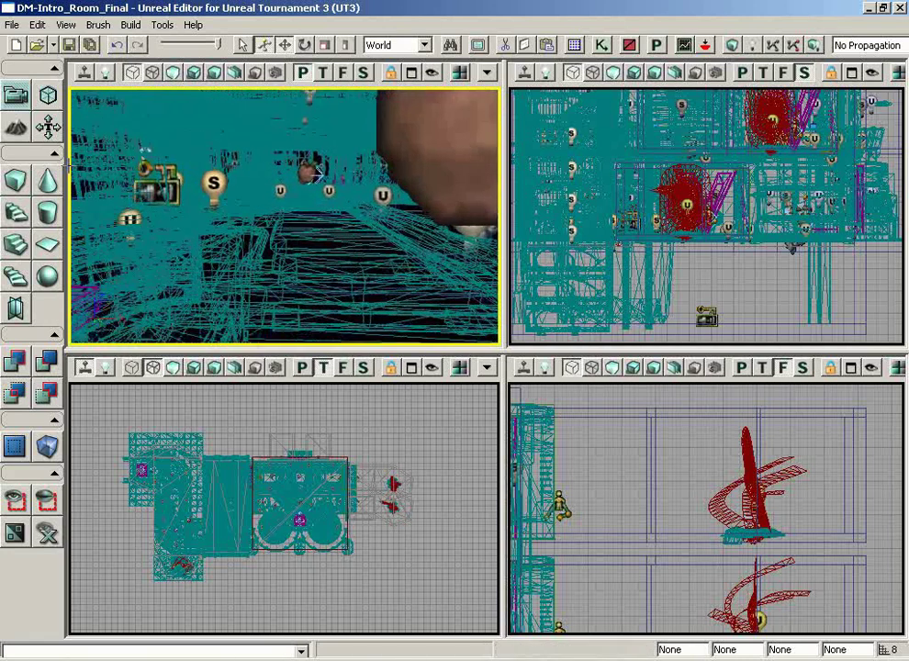
drag(317, 174, 317, 174)
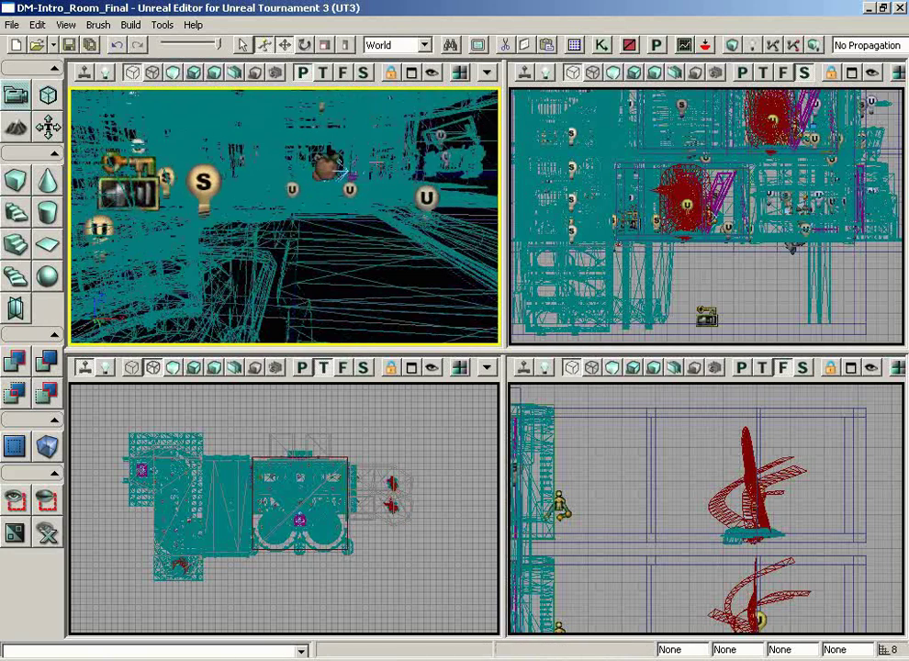
click(197, 77)
mouse_move(381, 215)
mouse_down()
mouse_move(365, 255)
mouse_move(349, 229)
mouse_up()
key(g)
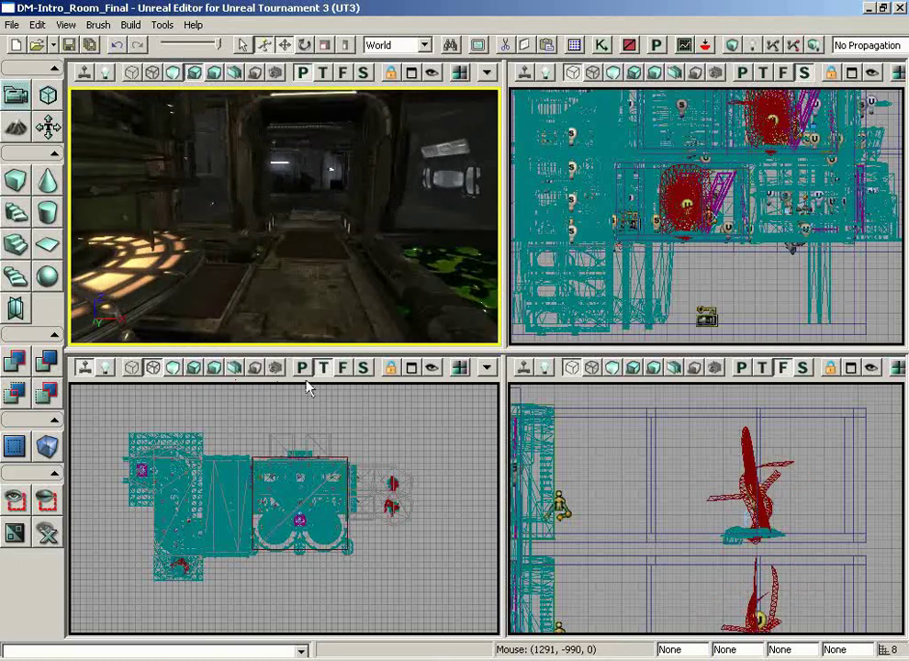
Make the lower-left view a Lighting Only perspective moved toward the doorway.
click(302, 368)
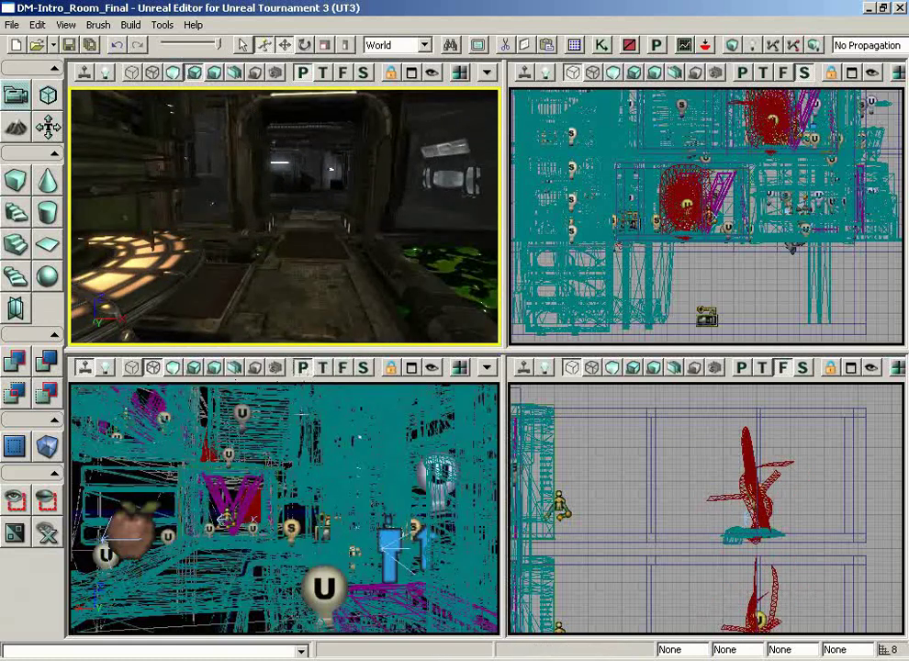
click(213, 369)
mouse_move(241, 472)
mouse_down()
mouse_move(241, 459)
mouse_move(247, 484)
mouse_move(171, 384)
mouse_up()
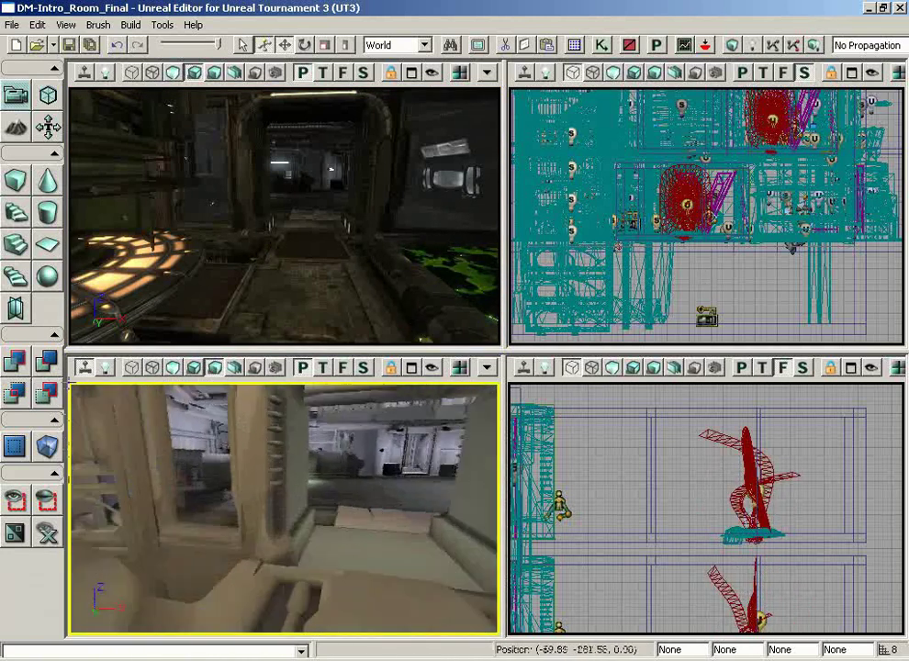
drag(171, 383, 171, 384)
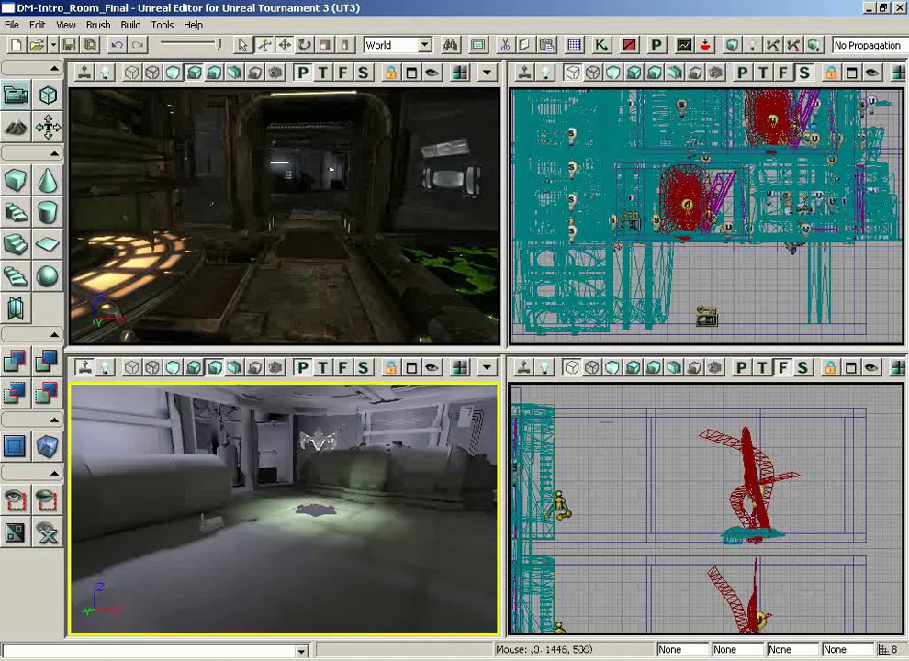
Make the lower-right view a wireframe perspective camera and sweep it across the room.
click(741, 368)
right_click(684, 502)
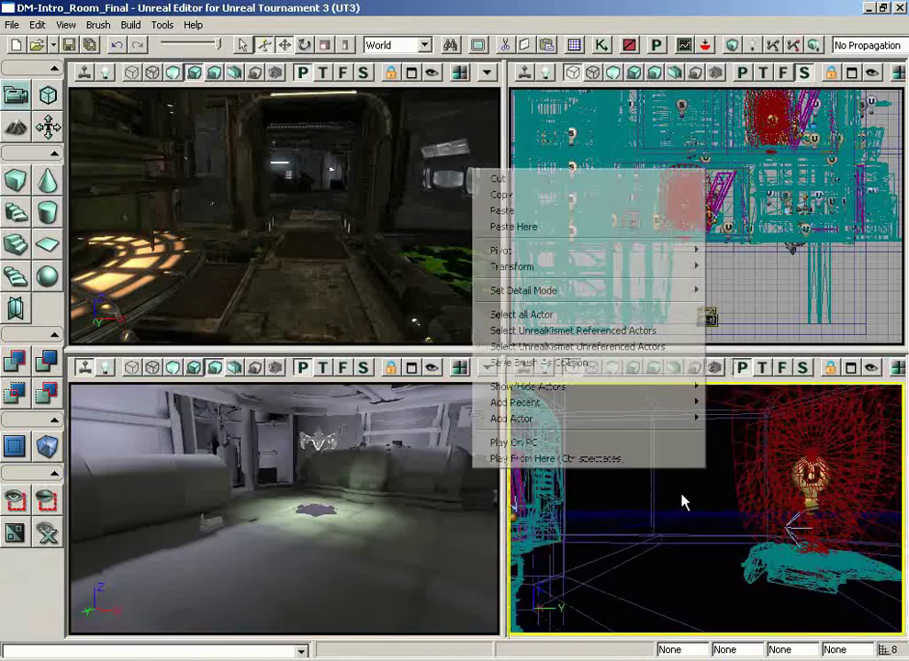
click(707, 514)
drag(706, 501, 578, 471)
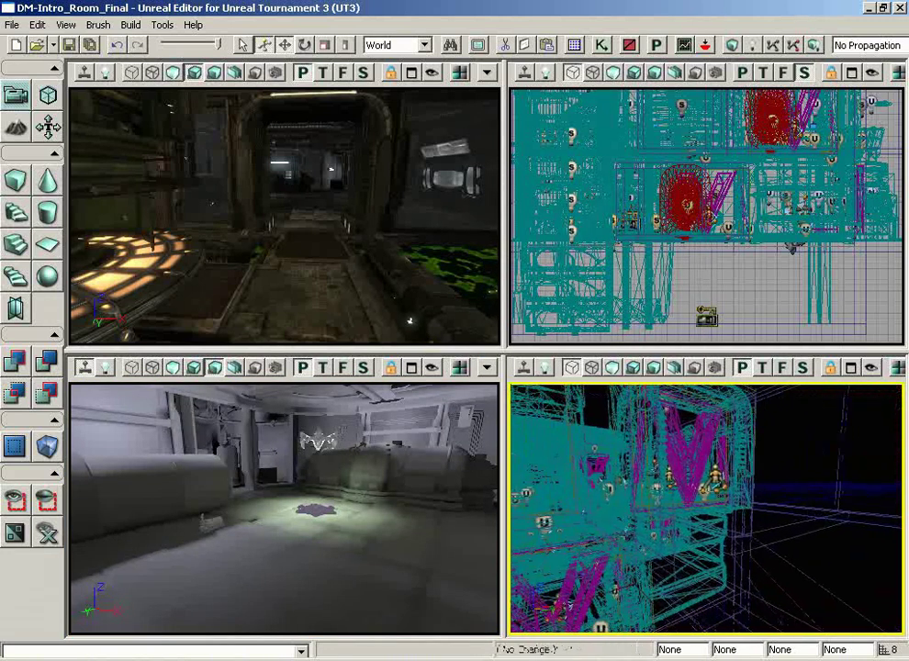
drag(680, 382, 705, 492)
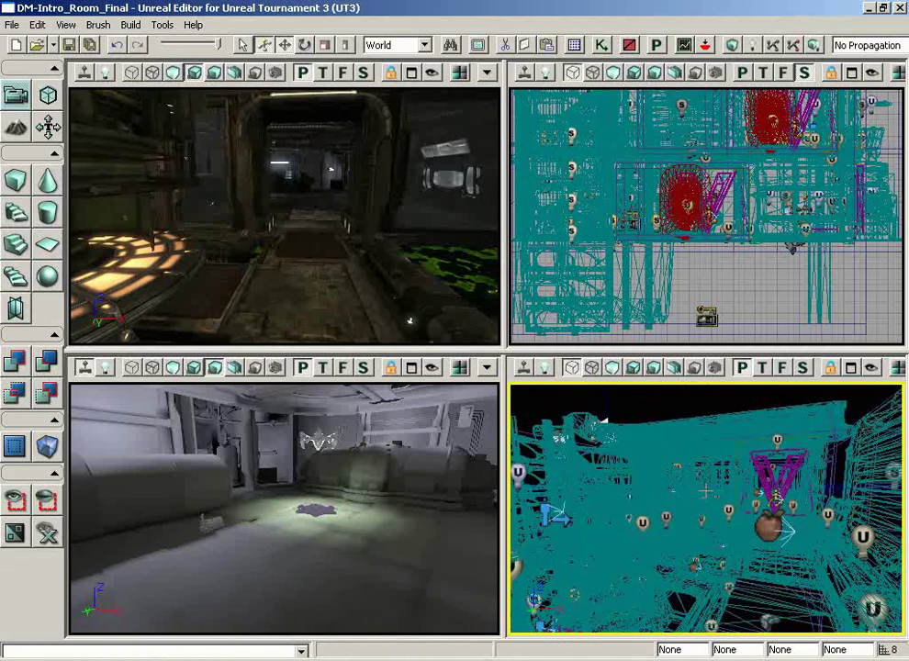